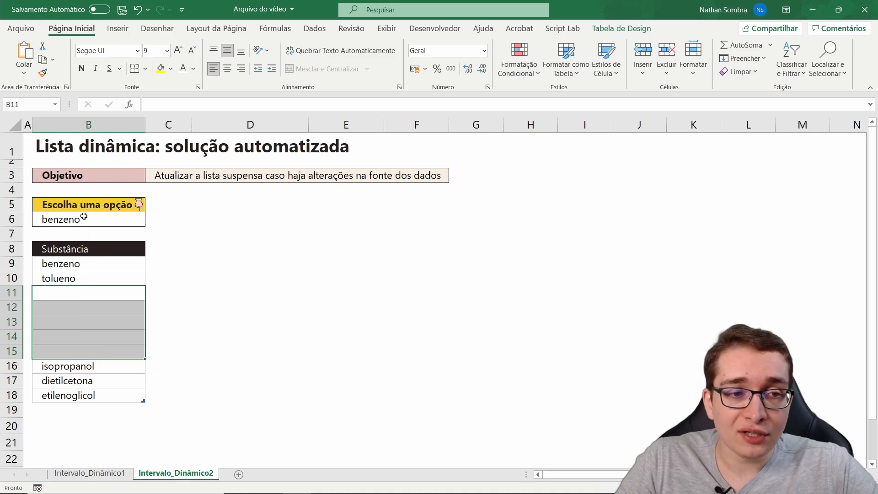
Step: Check which options the drop-down list in cell B6 offers
left_click(150, 222)
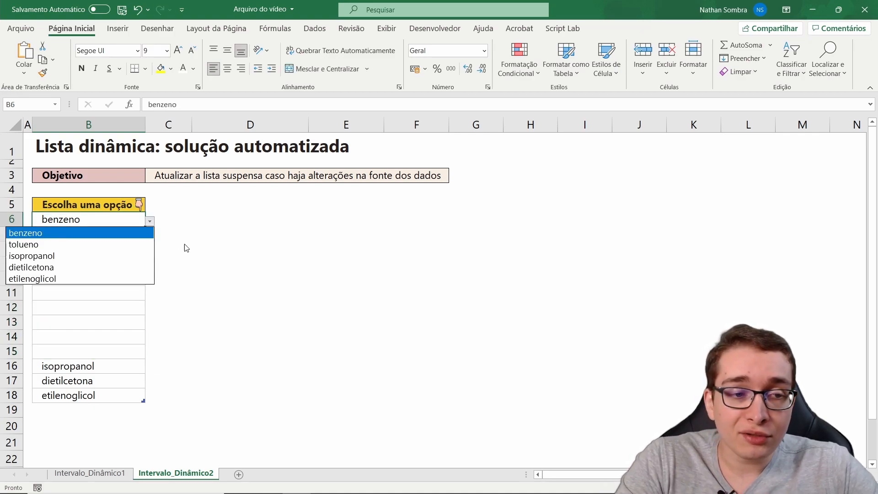
left_click(177, 242)
Step: Enter ciclobutano in B19 directly below the Substância table and check the drop-down options in B6
left_click(62, 411)
left_click(175, 106)
type("ciclobutano")
key("Return")
left_click(130, 220)
left_click(150, 223)
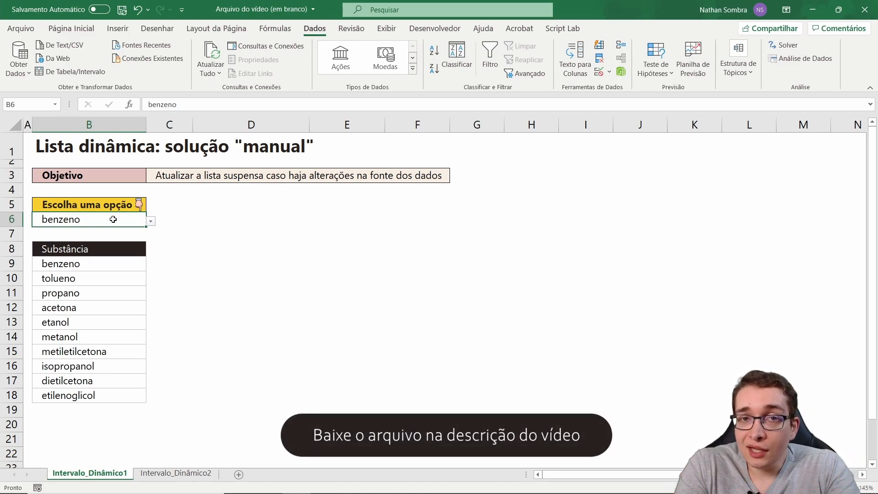
Step: Compare the Intervalo_Dinâmico1 and Intervalo_Dinâmico2 sheets, returning to Intervalo_Dinâmico1
left_click(118, 148)
key("ctrl+Page_Down")
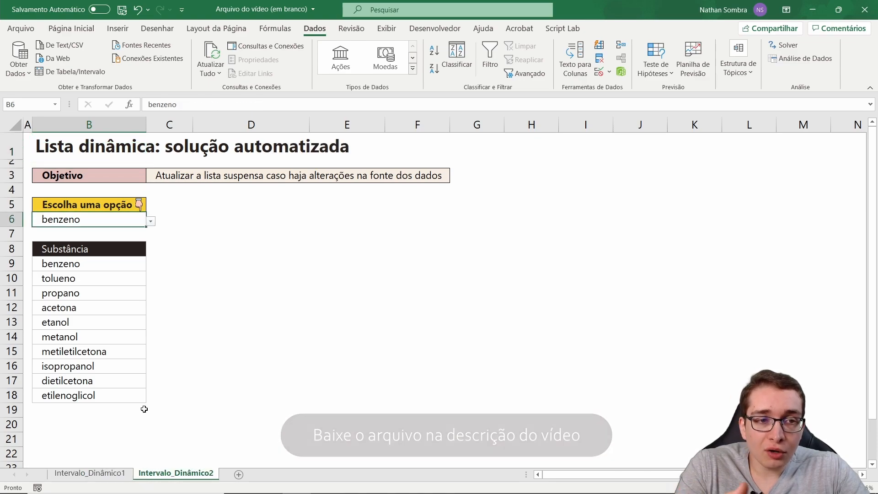
left_click(98, 142)
left_click(110, 475)
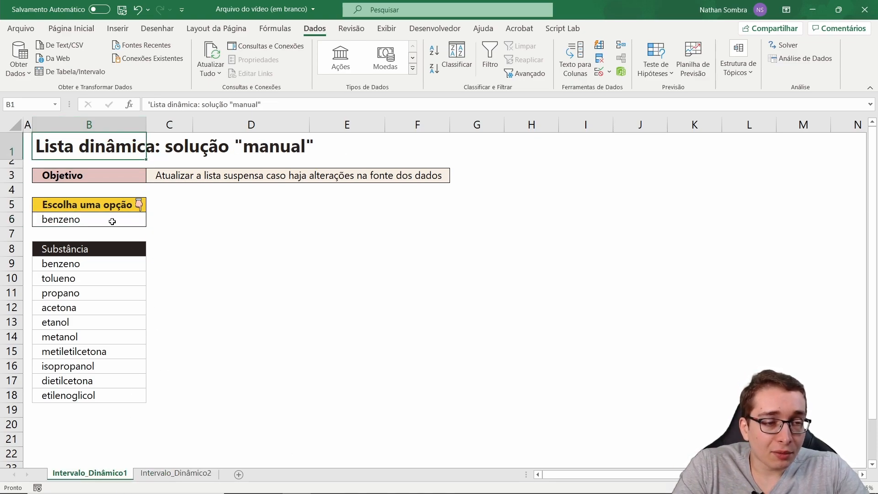
Step: Review the drop-down options in B6 and compare them with the substances in B9:B18
left_click(112, 222)
left_click(150, 223)
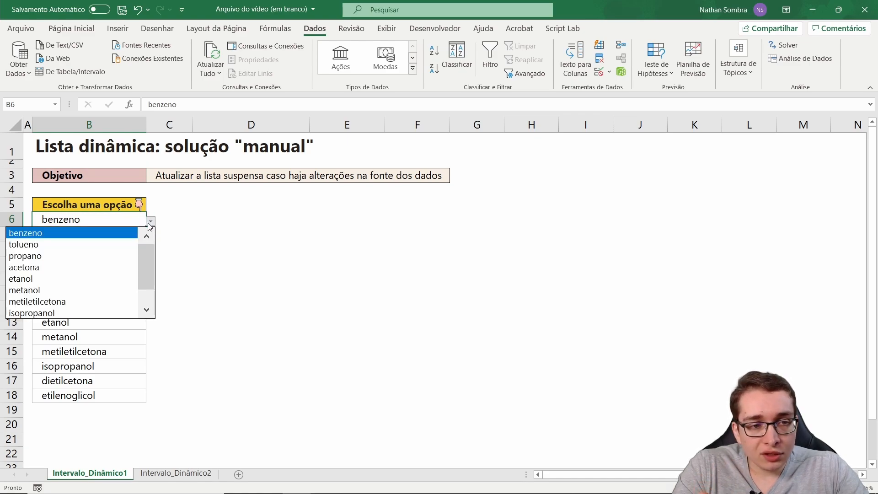
left_click_drag(143, 262, 148, 288)
left_click(215, 299)
left_click_drag(114, 261, 112, 402)
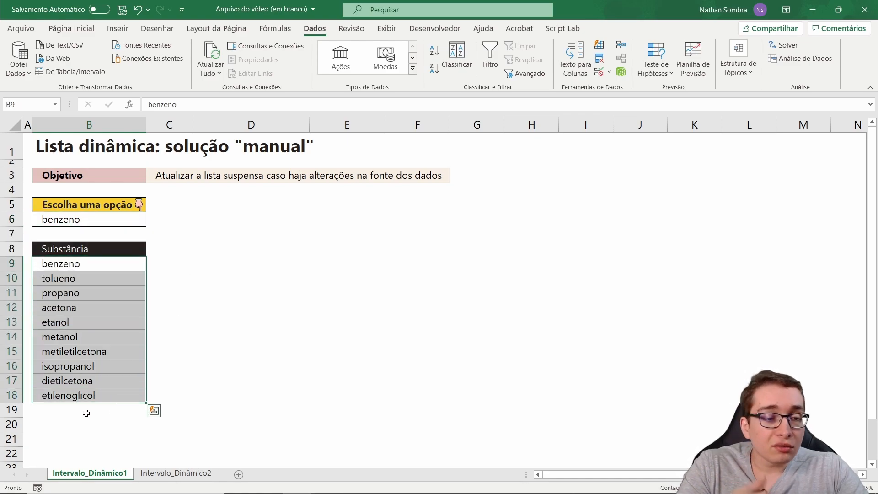
Step: Enter ciclobutano in cell B19, directly below etilenoglicol
left_click(86, 413)
type("ciclobutano")
key("Return")
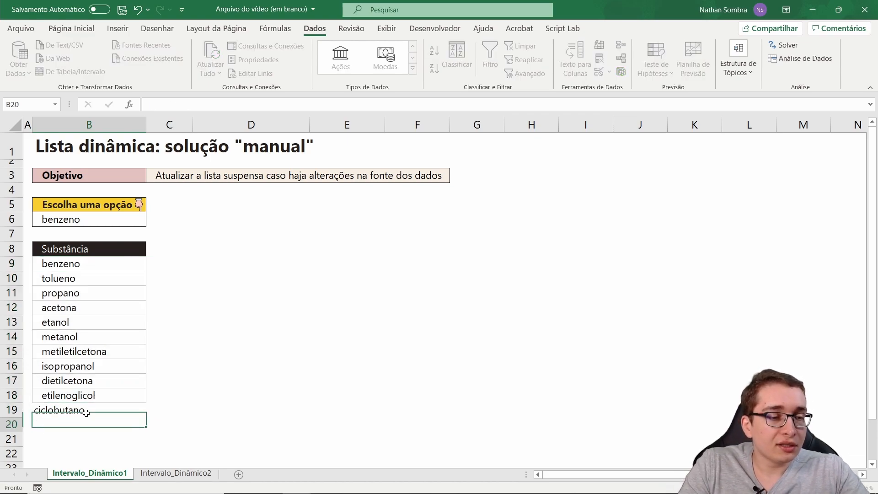
Step: Check whether B6's drop-down list offers ciclobutano and inspect the source range in its data validation settings
left_click(127, 218)
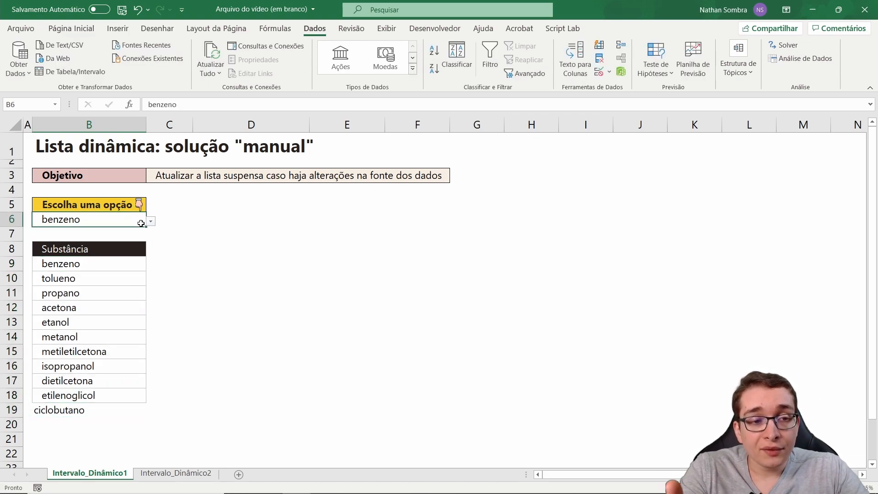
left_click(151, 221)
scroll(141, 301, "down", 1)
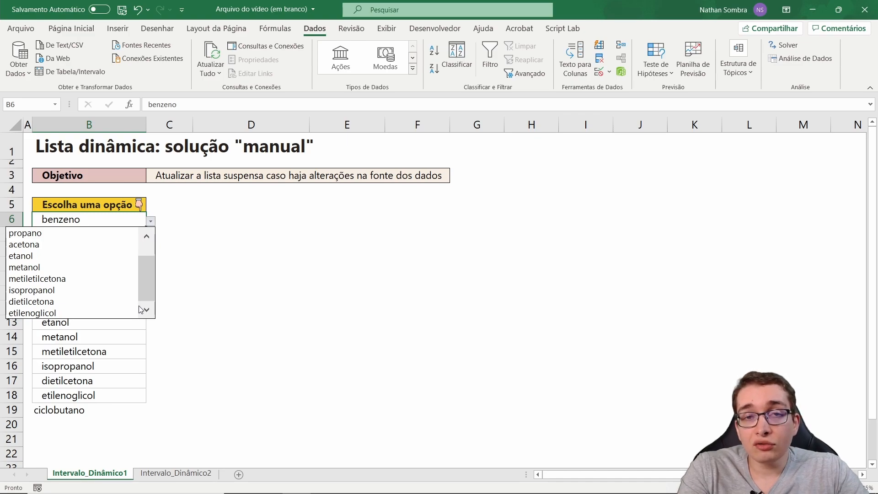
left_click(109, 223)
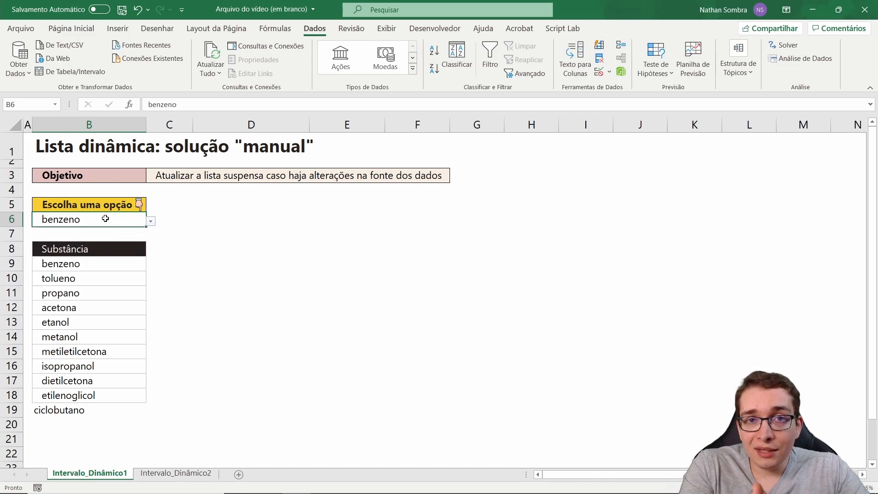
left_click(598, 72)
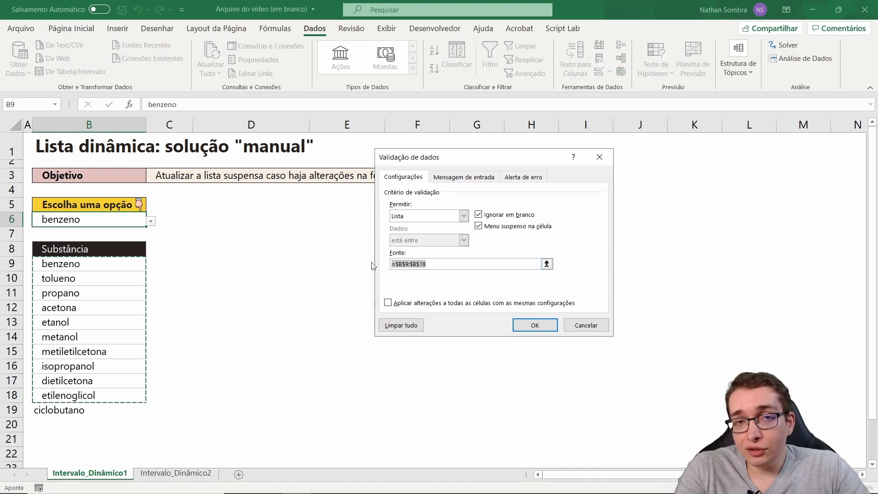
left_click(535, 325)
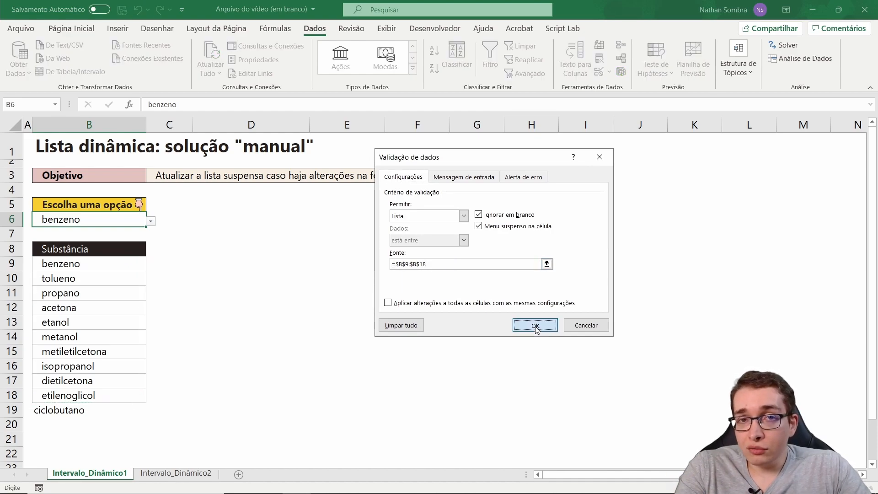
Step: Move the ciclobutano cell from B19 to B10, inserting it between benzeno and tolueno and shifting the other substances down
left_click(88, 410)
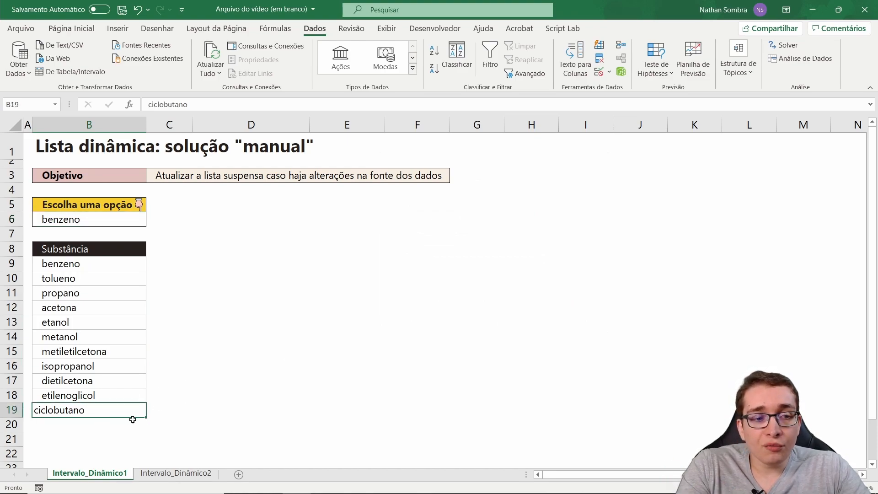
left_click_drag(91, 397, 83, 274)
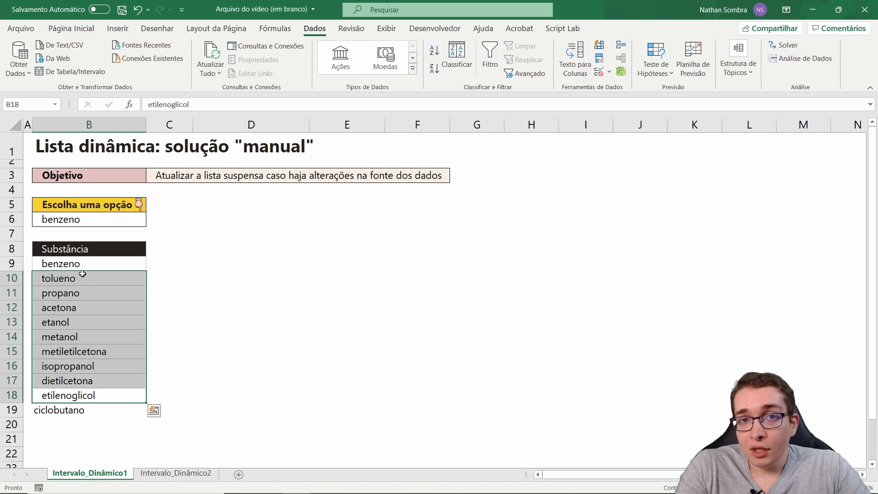
left_click(96, 409)
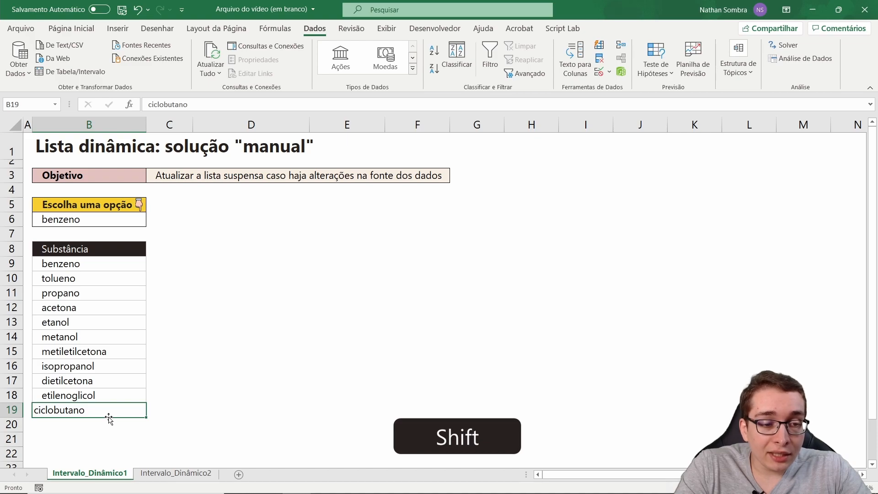
left_click_drag(109, 417, 115, 274)
Step: Review B6's drop-down options after the insertion and inspect the source range of its data validation again
left_click(113, 219)
left_click(150, 221)
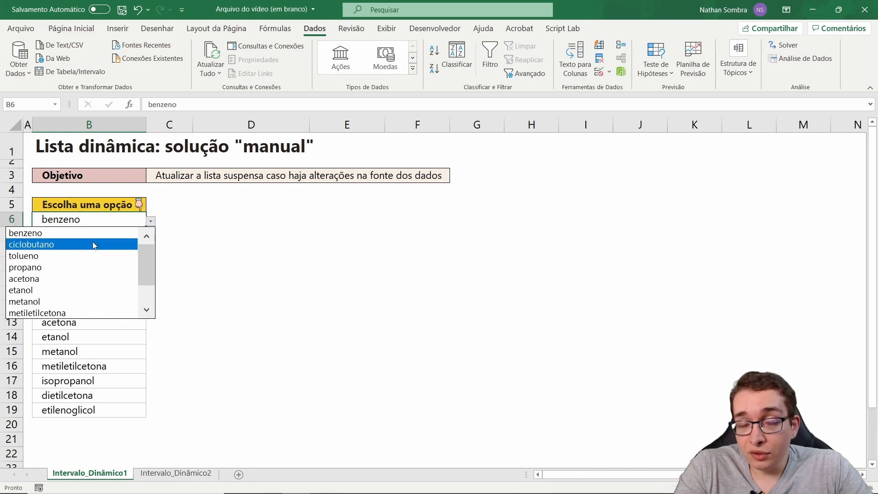
left_click_drag(147, 256, 147, 277)
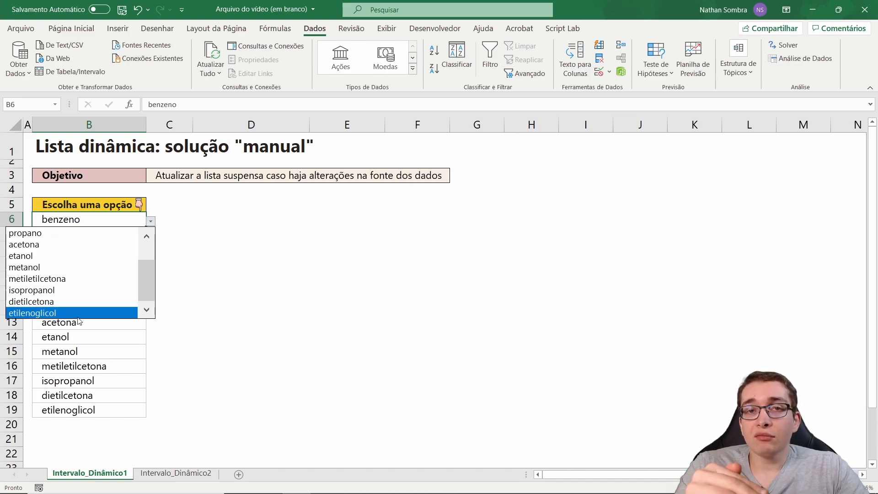
key("Escape")
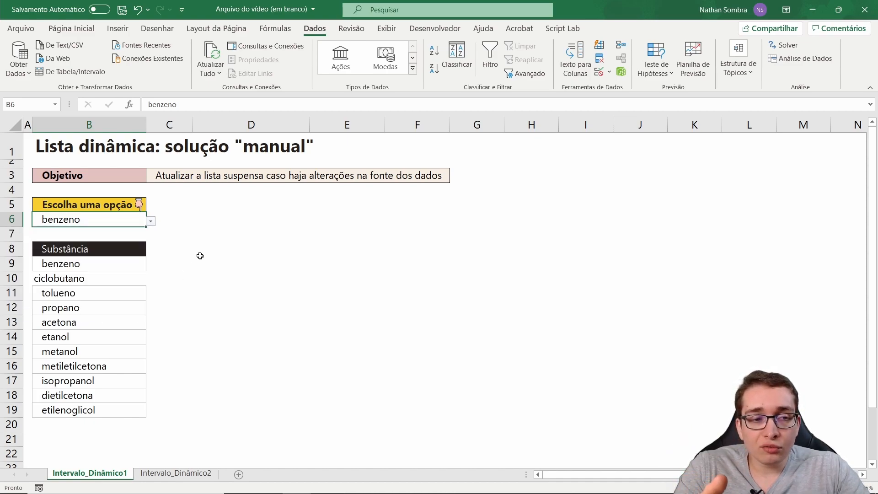
left_click(599, 73)
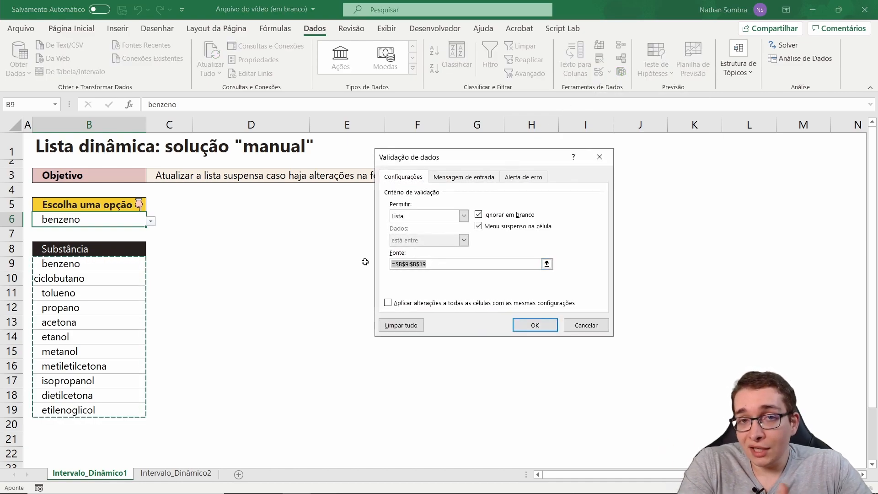
left_click(534, 325)
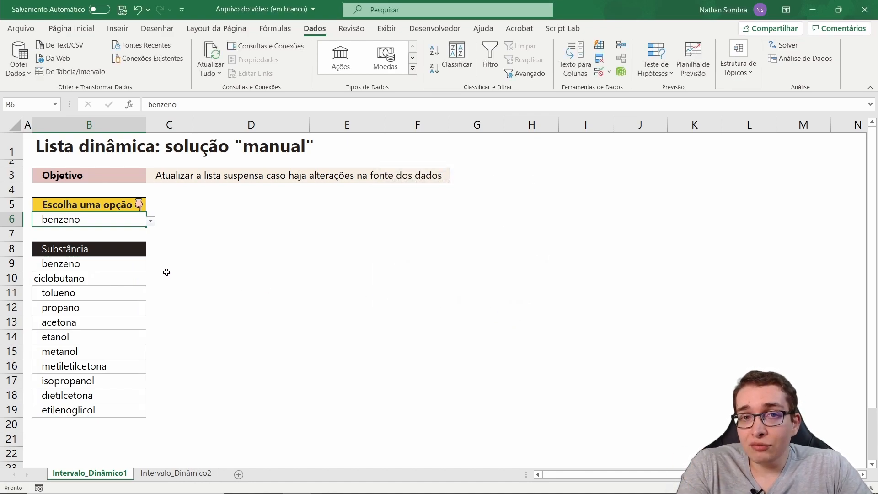
Step: On the Intervalo_Dinâmico2 sheet, convert the range B8:B18 into a table with headers
left_click(167, 473)
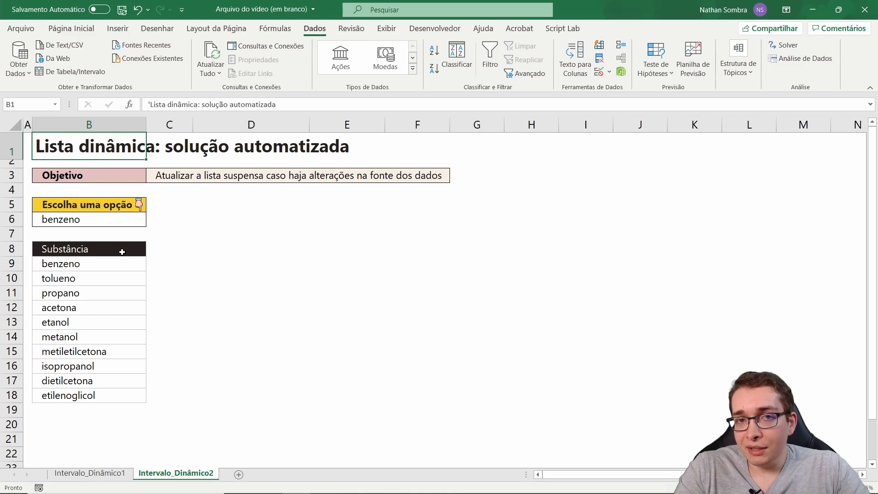
left_click_drag(97, 249, 99, 401)
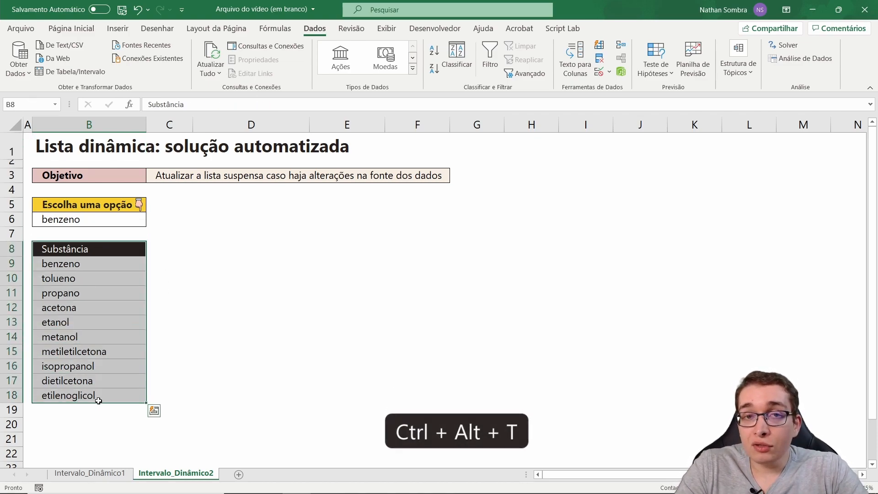
key("ctrl+alt+t")
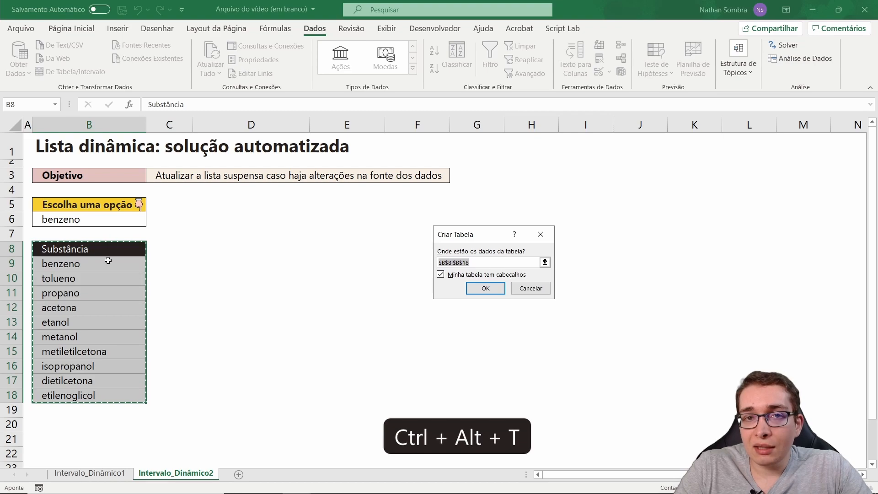
left_click(485, 288)
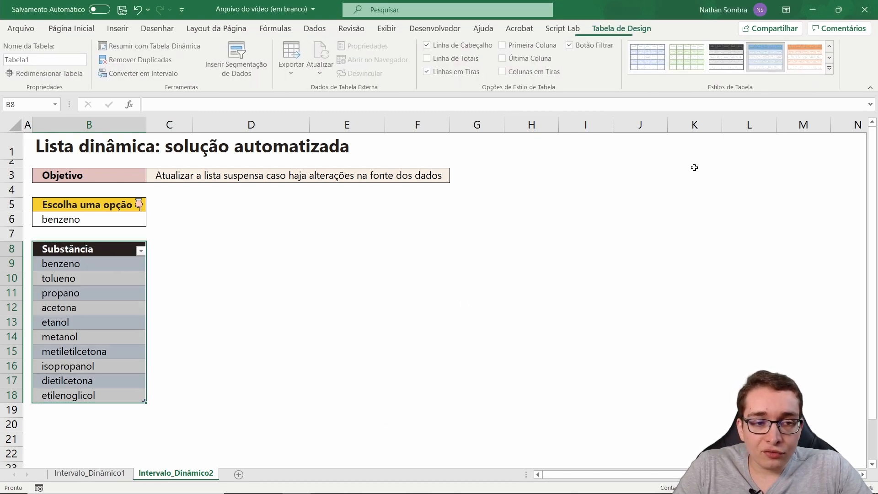
Step: Clear the automatic table style from the Substância table
left_click(830, 73)
scroll(627, 341, "down", 1)
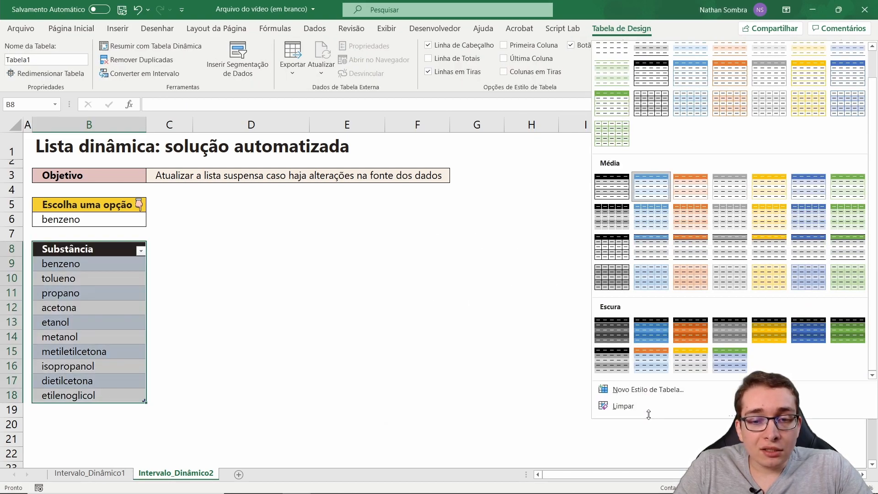
left_click(631, 405)
left_click(110, 248)
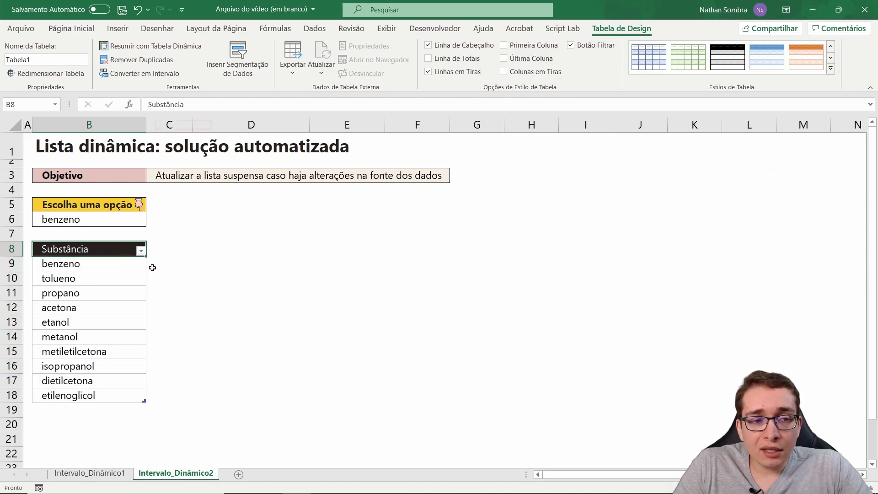
Step: Rename the Substância table as Tabela_Substâncias
left_click(38, 58)
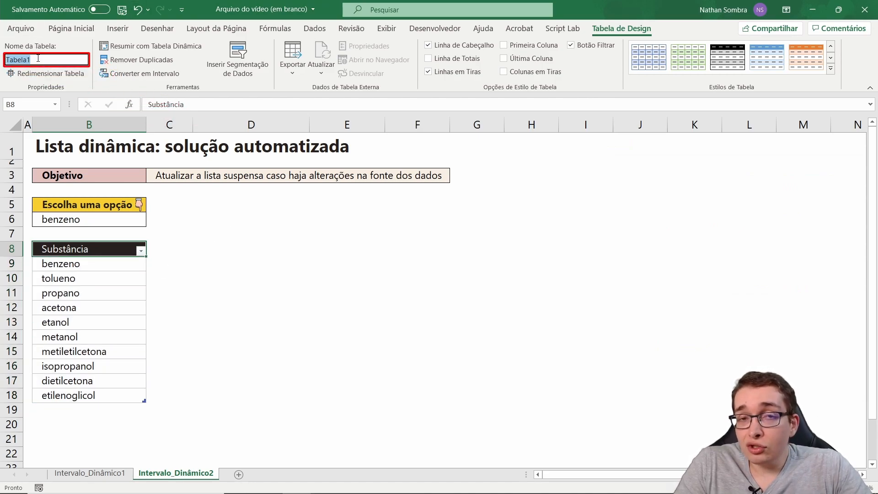
type("T")
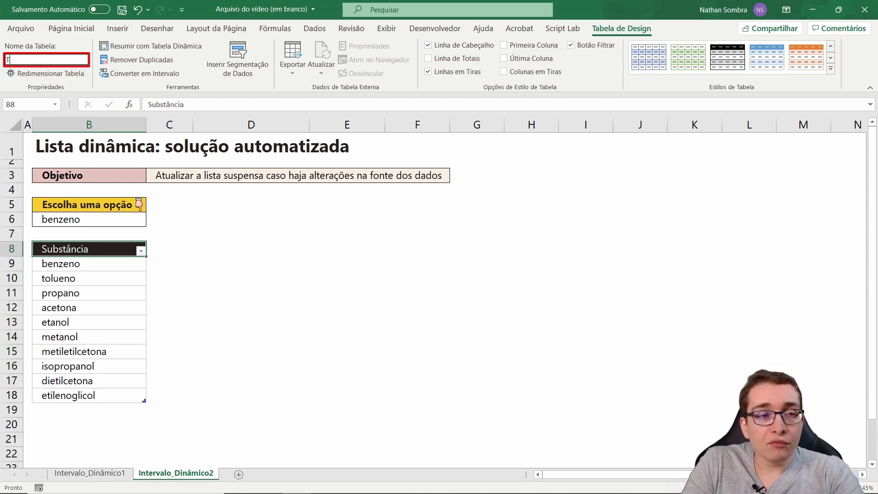
type("abealaSubstâncias")
key("Return")
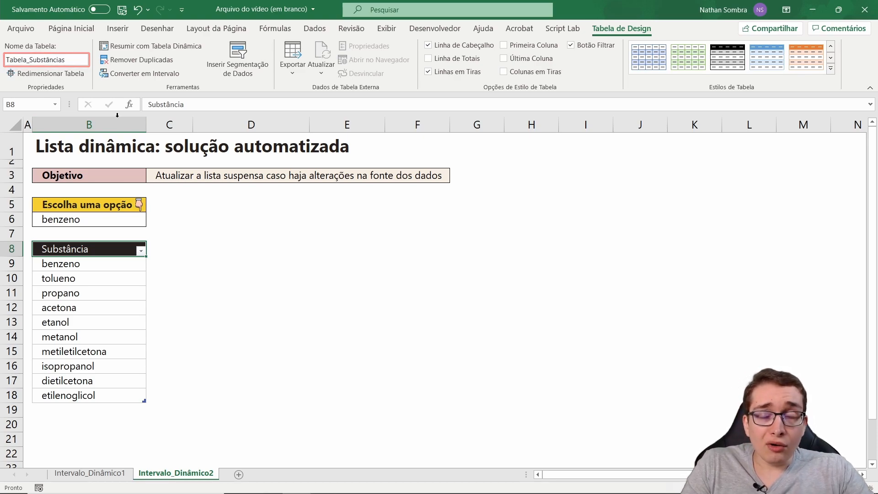
Step: Try to set the list source of B6's data validation to =Tabela_Substâncias
left_click_drag(114, 249, 126, 408)
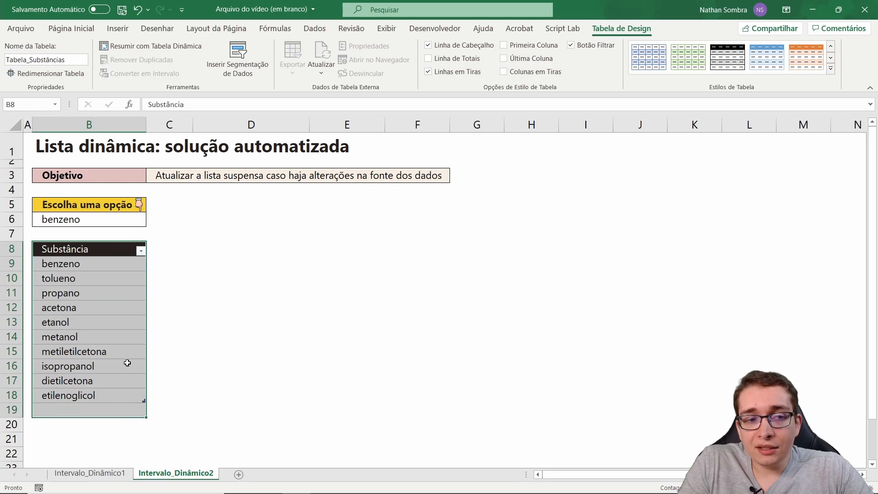
left_click(110, 218)
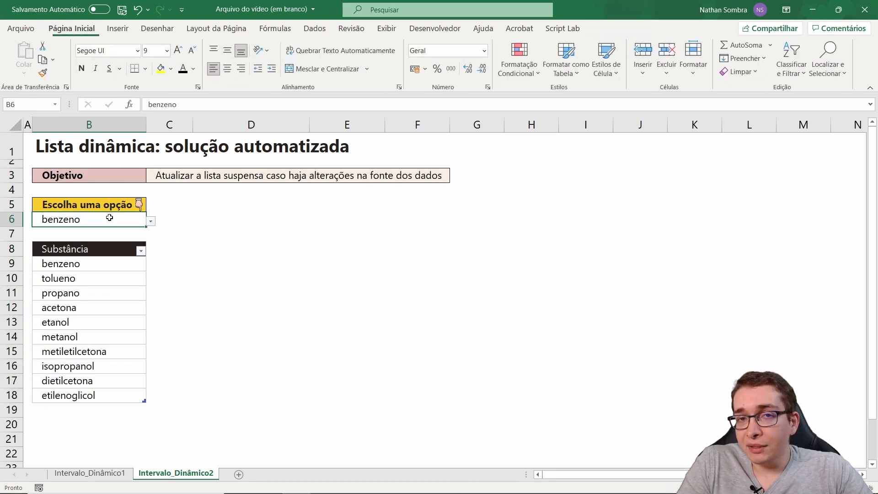
left_click(318, 32)
left_click(594, 74)
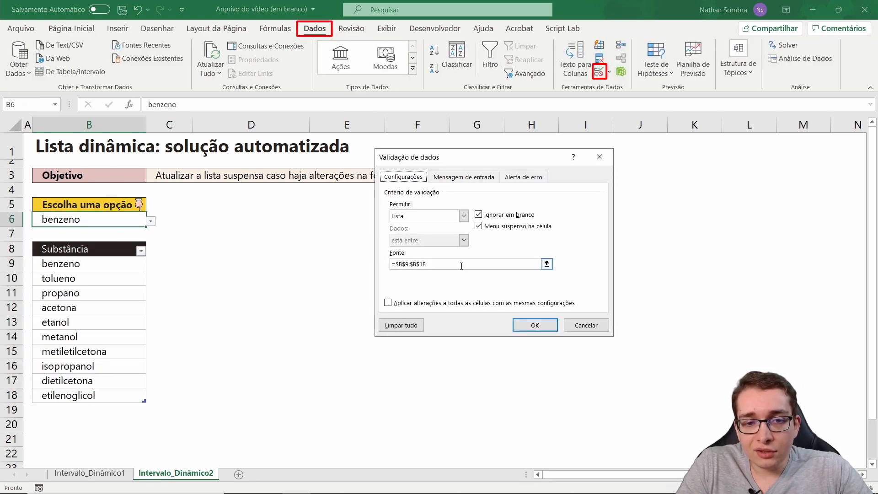
left_click(460, 263)
type("=")
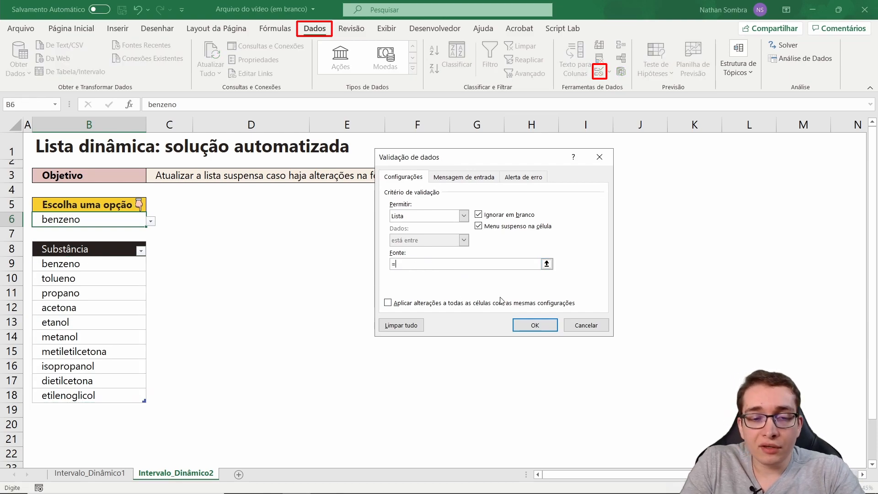
type("Tabel")
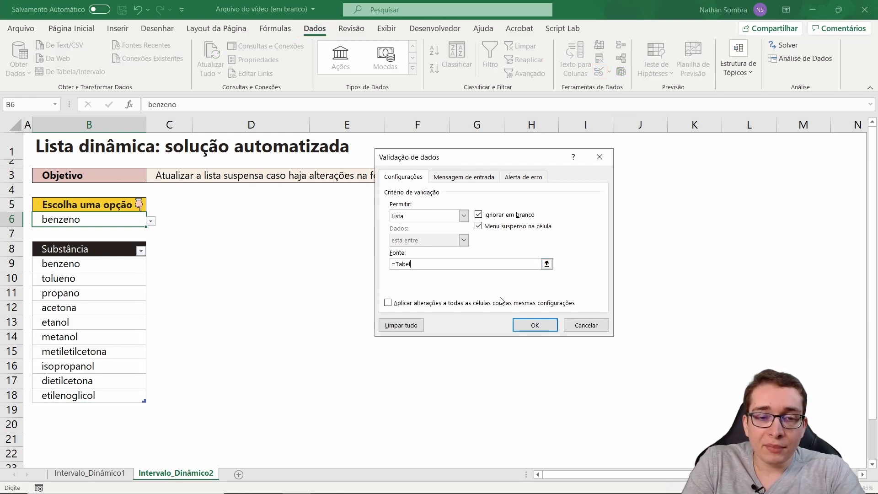
type("a_Substâncias")
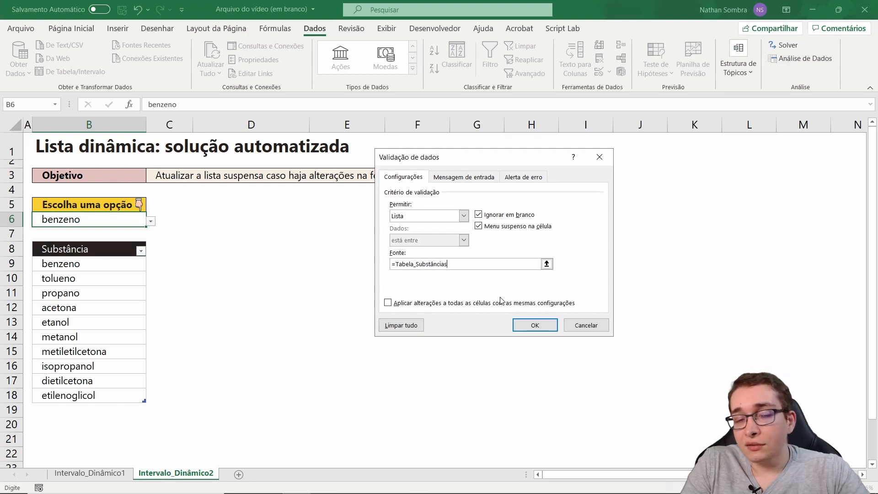
key("Return")
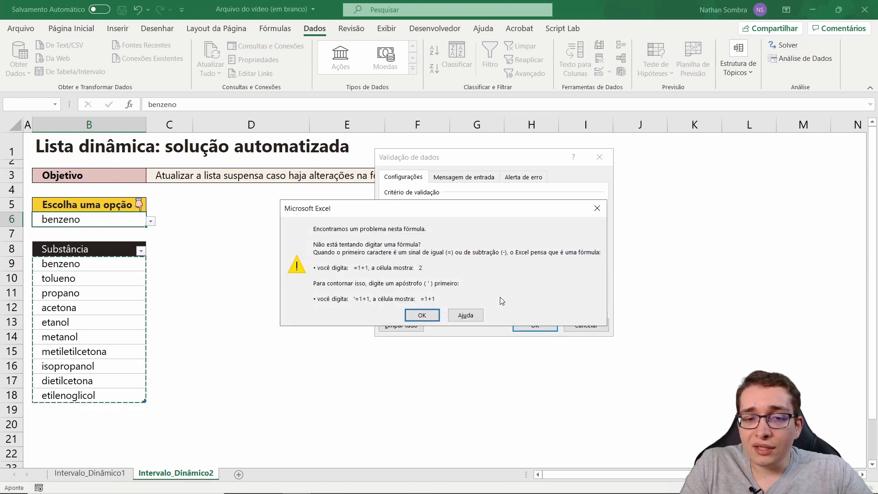
left_click(432, 316)
Step: Change B6's validation source to =INDIRETO("Tabela_Substâncias") and choose benzeno from its drop-down list
double_click(400, 264)
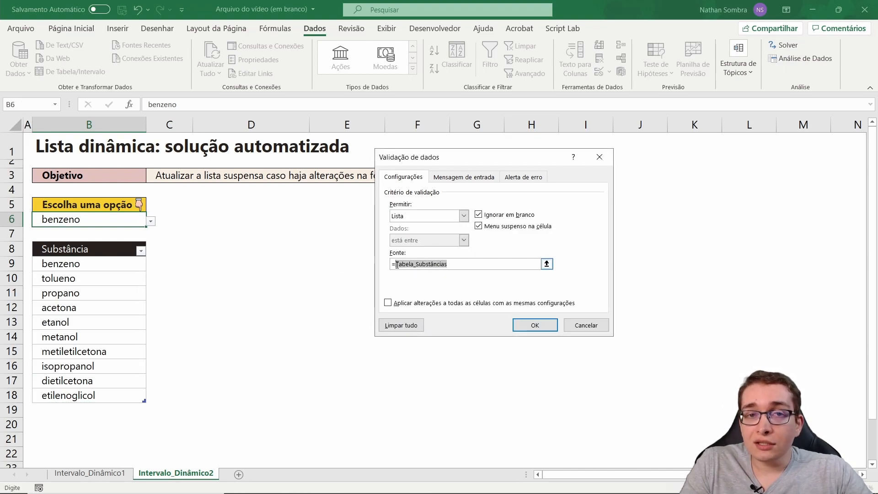
left_click(395, 264)
type("INDIRETO(\"")
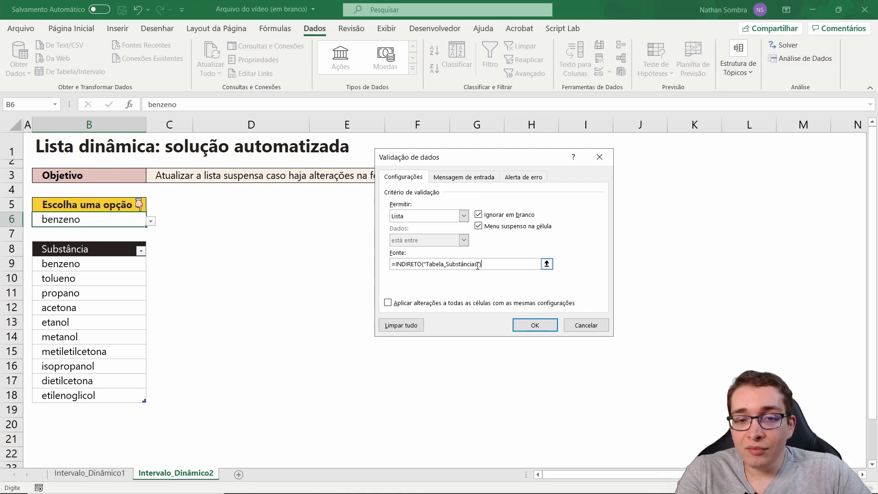
left_click_drag(478, 264, 423, 263)
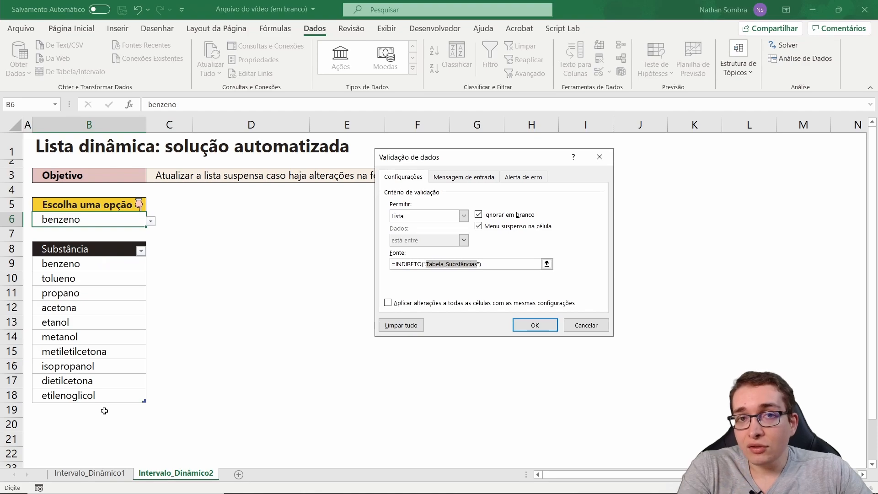
left_click(534, 324)
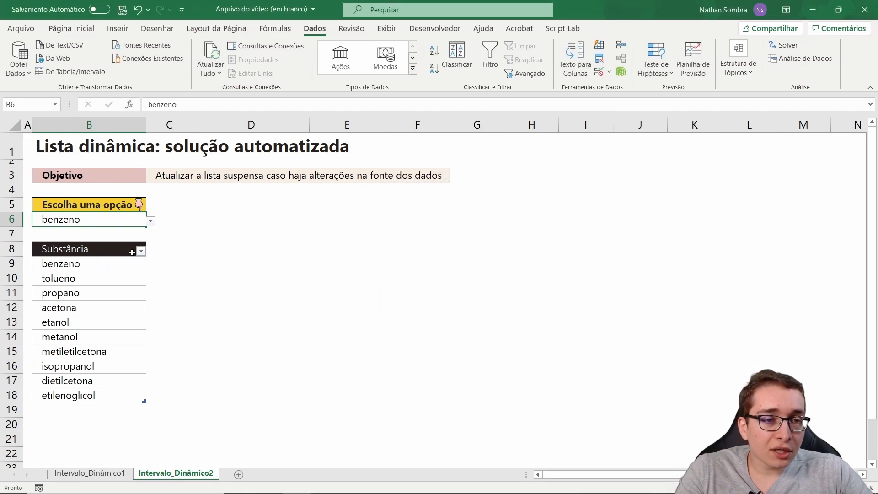
left_click(150, 221)
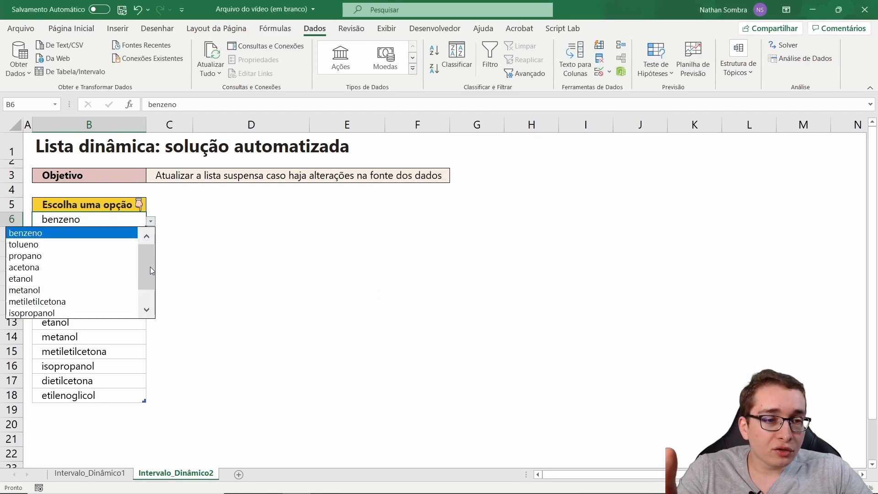
left_click(106, 234)
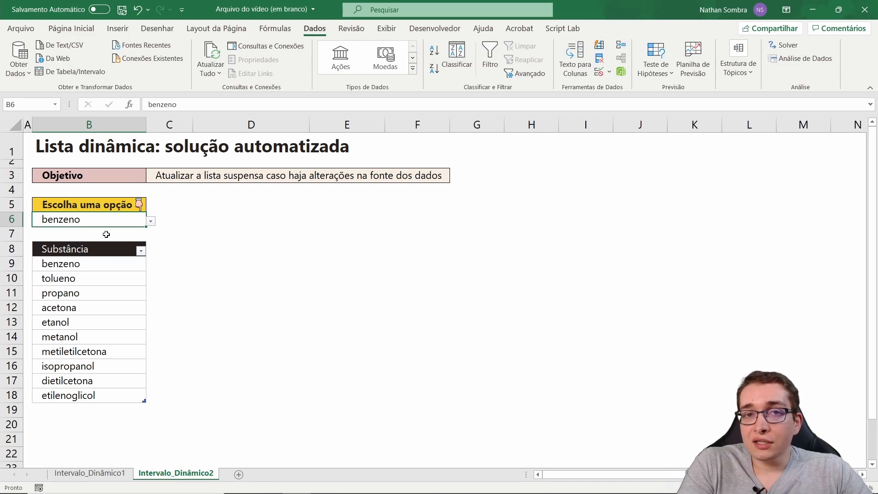
Step: Add ciclobutano in B19, directly below the last entry of the Substância table
left_click(89, 408)
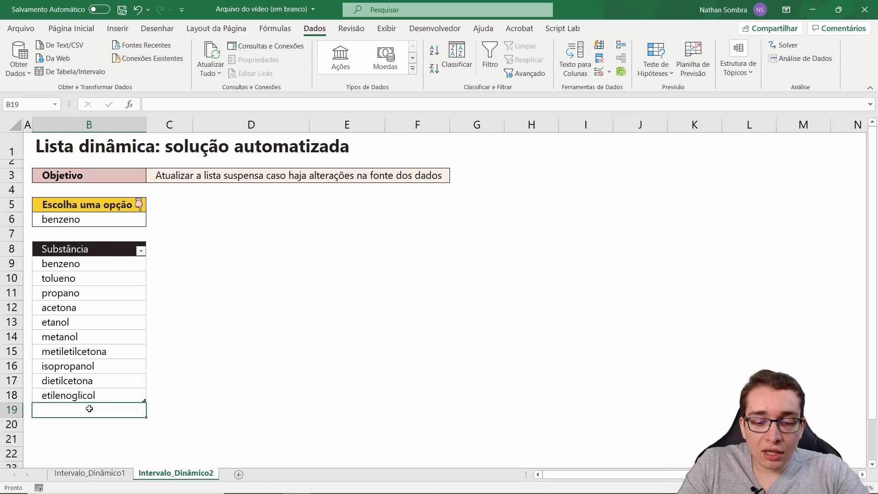
type("ciclobutano")
key("Return")
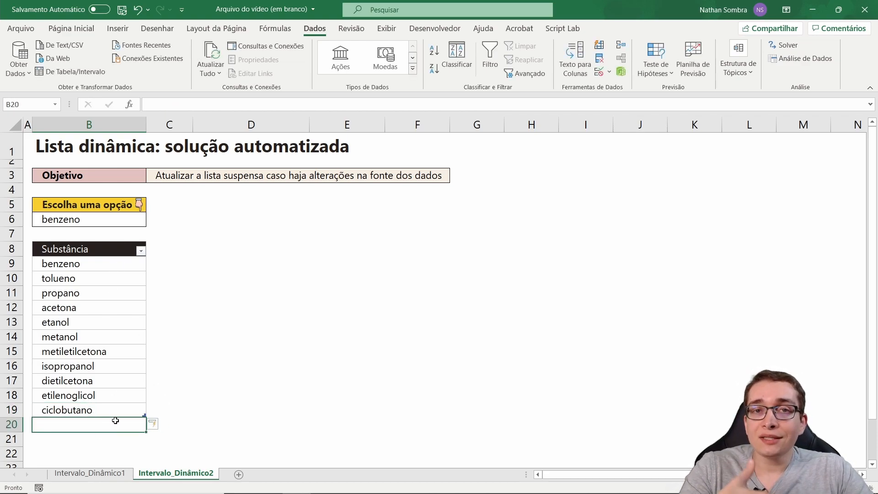
Step: Check B6's drop-down options after the addition of ciclobutano
left_click_drag(93, 283, 85, 364)
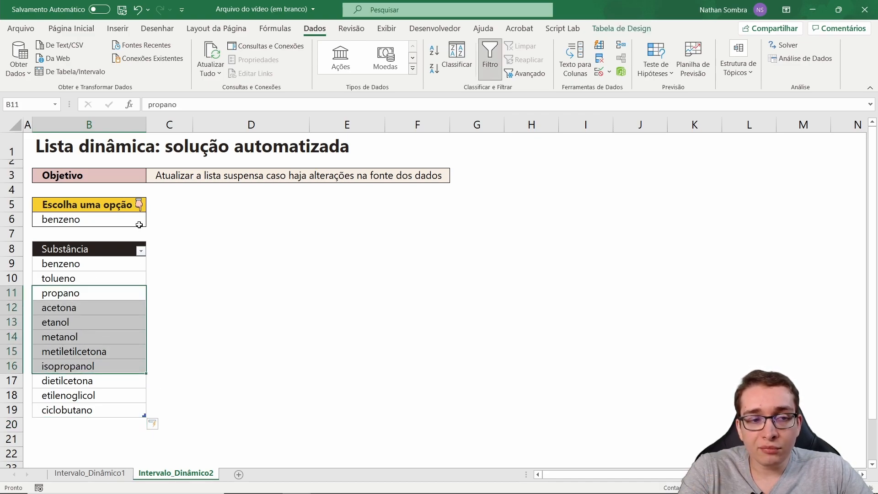
left_click(120, 217)
left_click(150, 222)
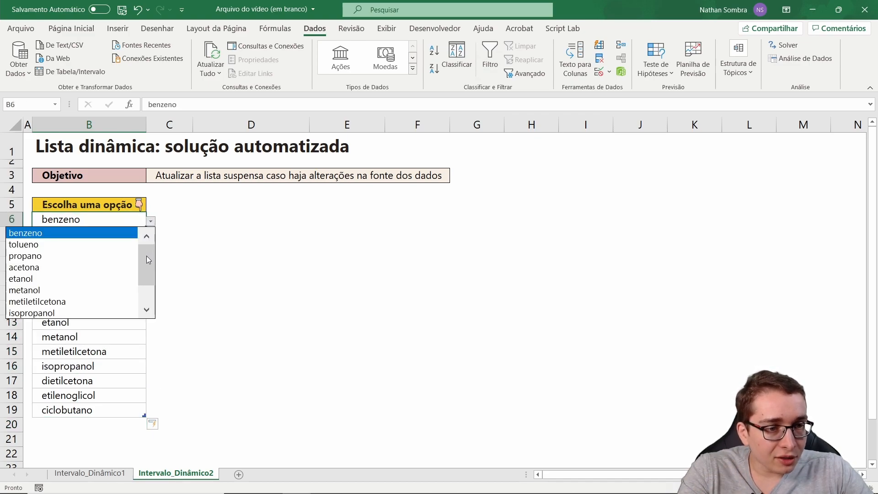
scroll(146, 259, "down", 3)
key("Escape")
Step: Add ciclopentano in B20, directly below ciclobutano
left_click(75, 421)
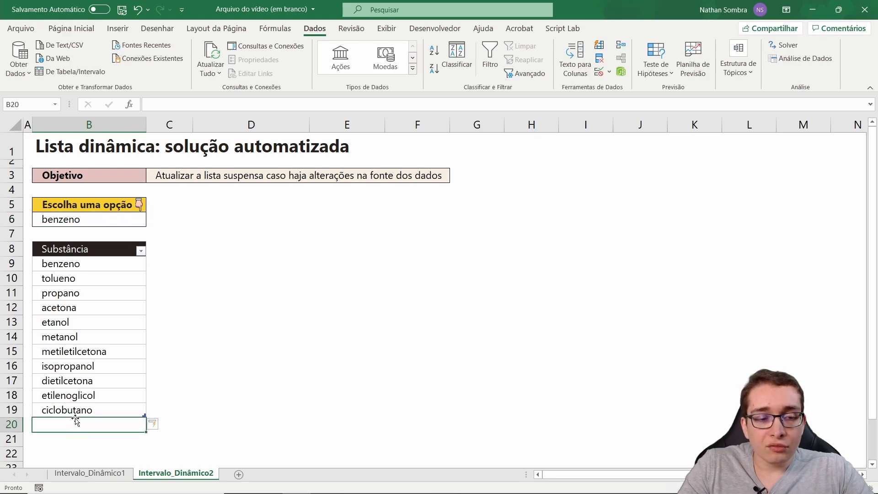
type("ciclopentano")
key("Return")
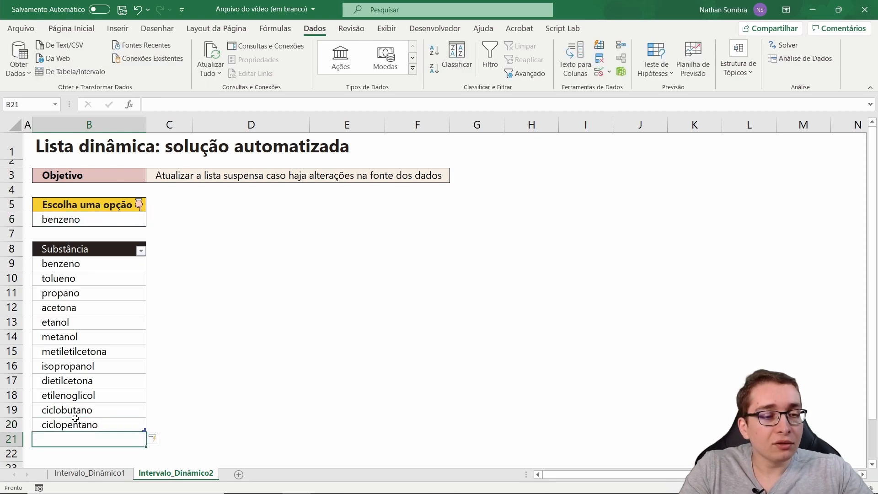
Step: Look through B6's drop-down list down to its last options for the ciclopentano entry
left_click(139, 225)
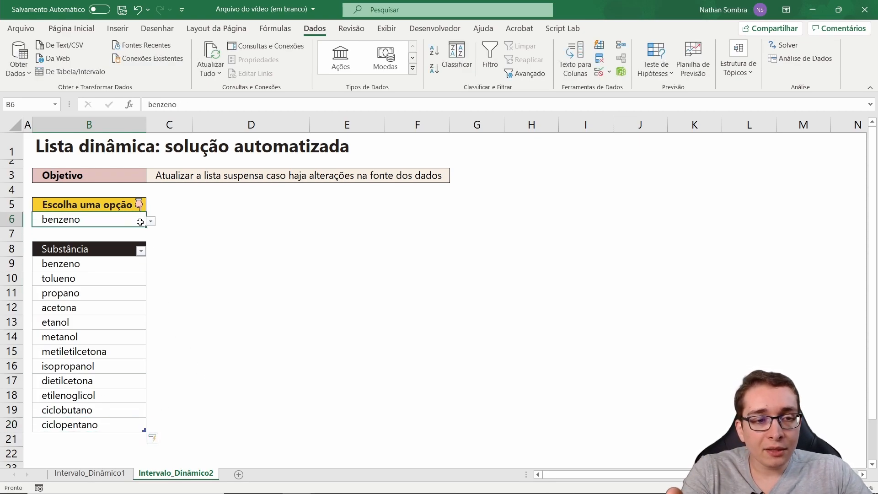
left_click(151, 221)
left_click_drag(147, 251, 141, 289)
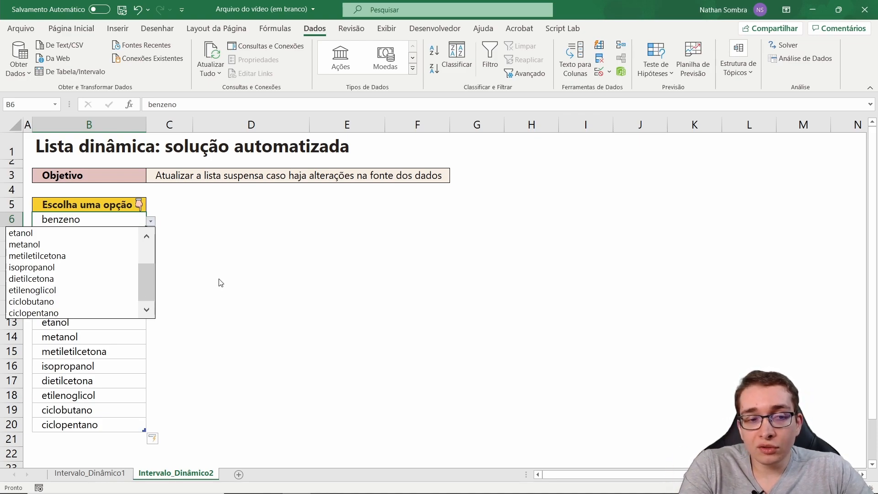
key("Escape")
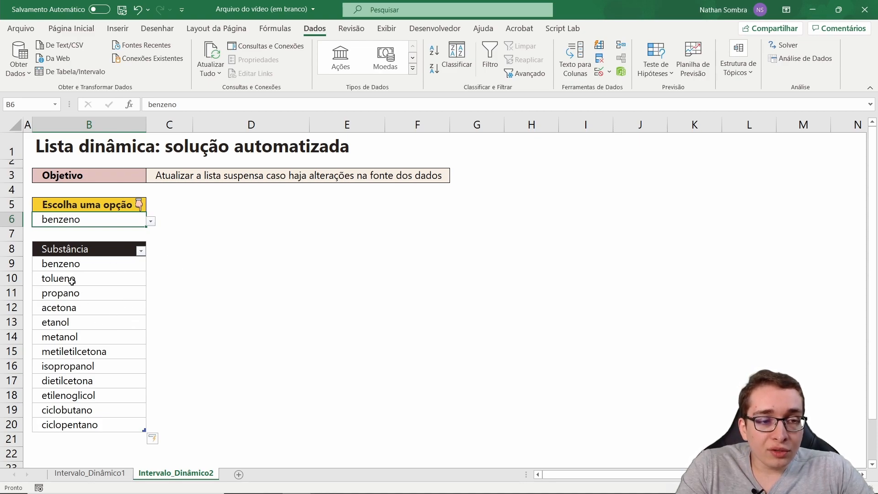
Step: Clear the substance names in B10:B15 and check B6's drop-down options
left_click_drag(73, 280, 79, 350)
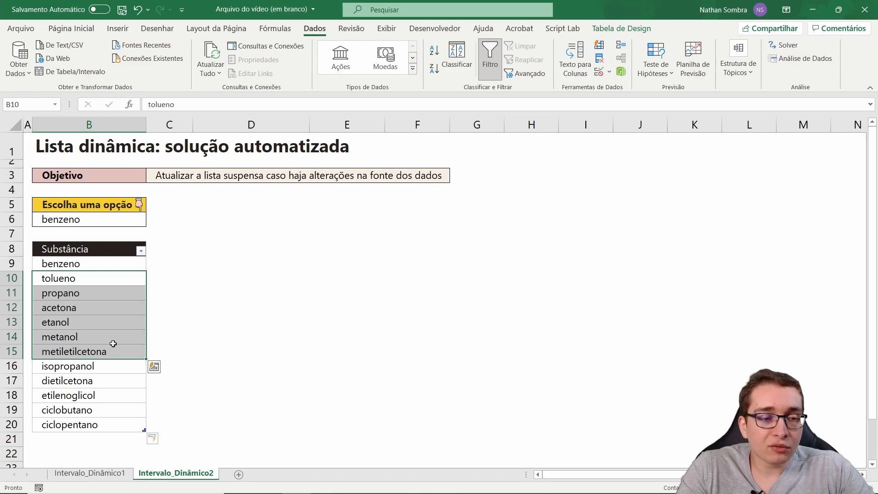
key("Delete")
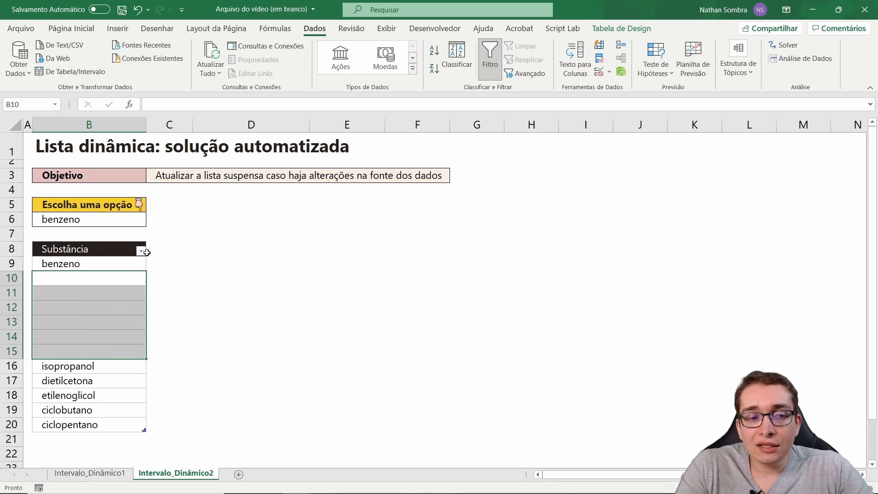
left_click(132, 222)
left_click(151, 223)
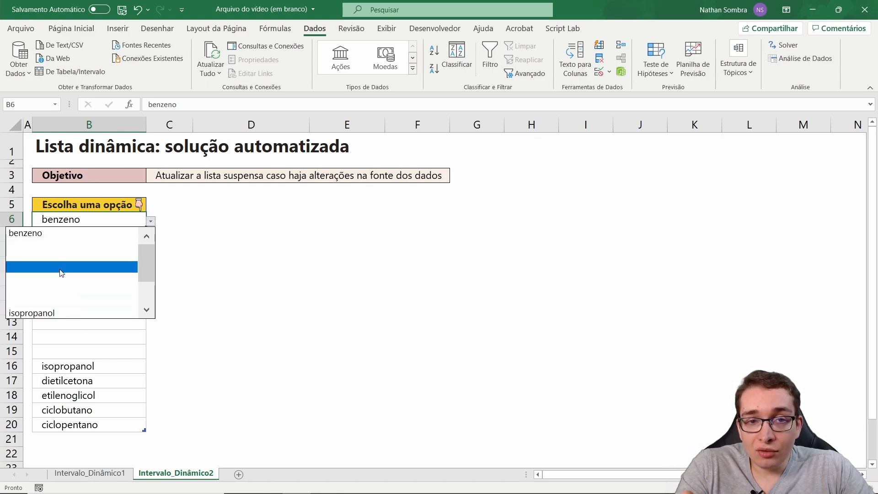
left_click(210, 261)
Step: Delete the blank rows 10 to 15 from the Substância table
left_click_drag(69, 278, 74, 349)
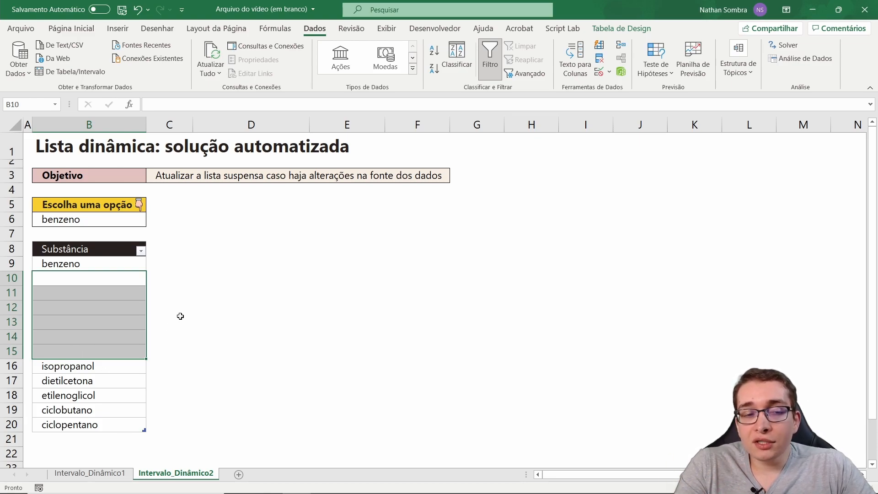
right_click(81, 294)
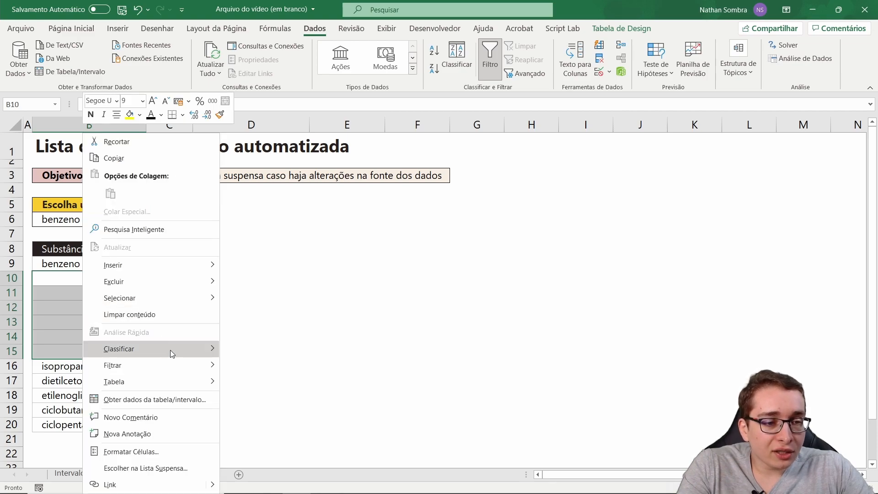
mouse_move(143, 281)
left_click(281, 301)
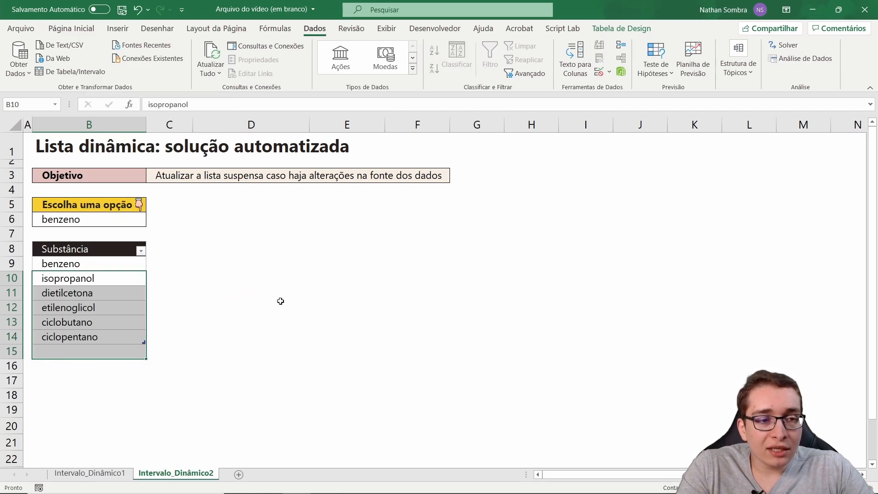
Step: Check B6's drop-down list and undo the deletion of the table rows
left_click(131, 223)
left_click(150, 223)
left_click(150, 223)
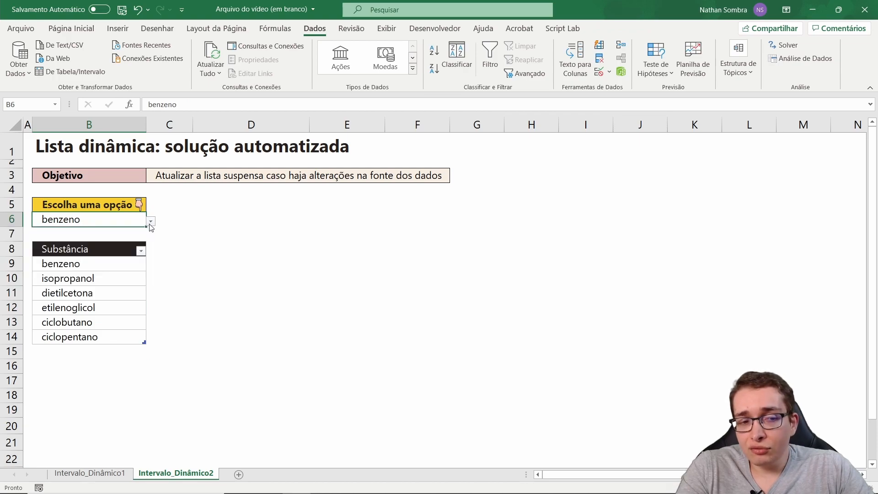
key("ctrl+z")
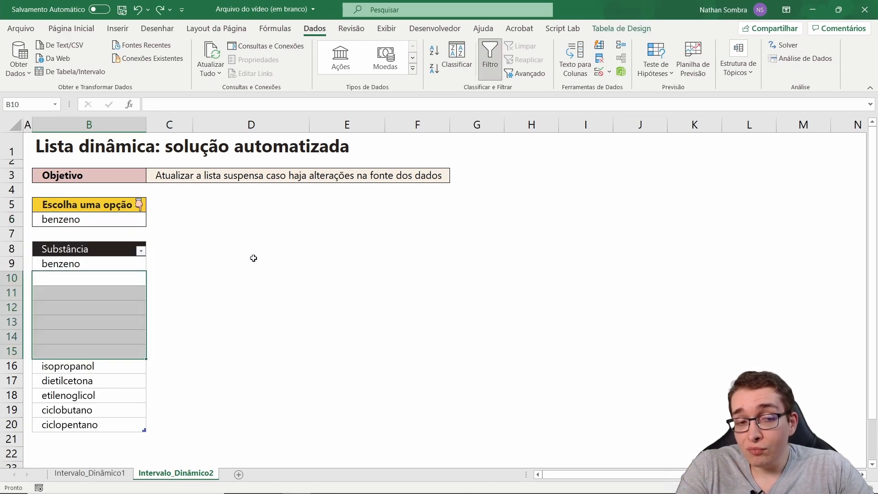
Step: Enter the heading dados_filtrados in D8
left_click(243, 249)
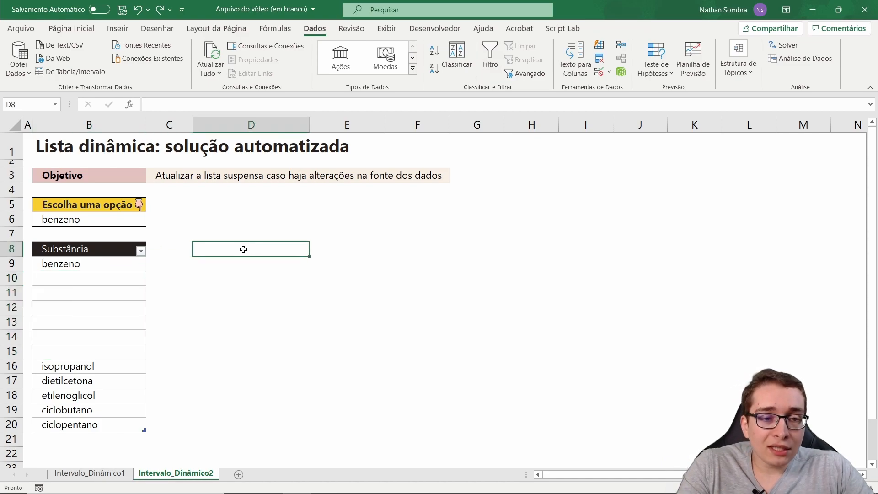
type("dados_filt")
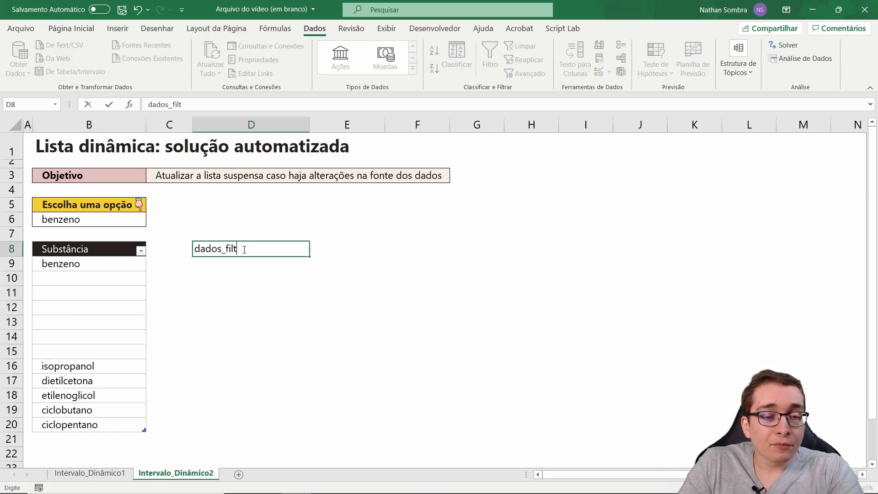
type("rados")
key("Return")
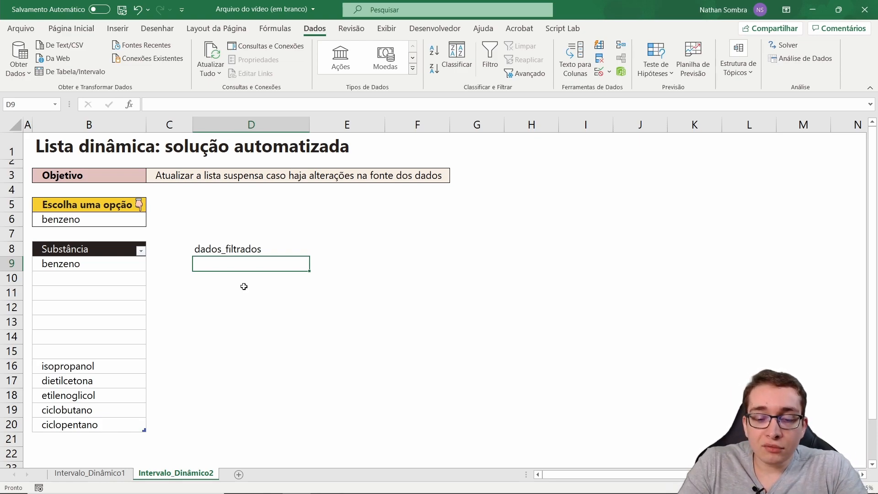
Step: Enter =FILTRO(Tabela_Substâncias[Substância];Tabela_Substâncias[Substância]<>"") in D9 to list only the non-blank substances
type("=FILTRO(")
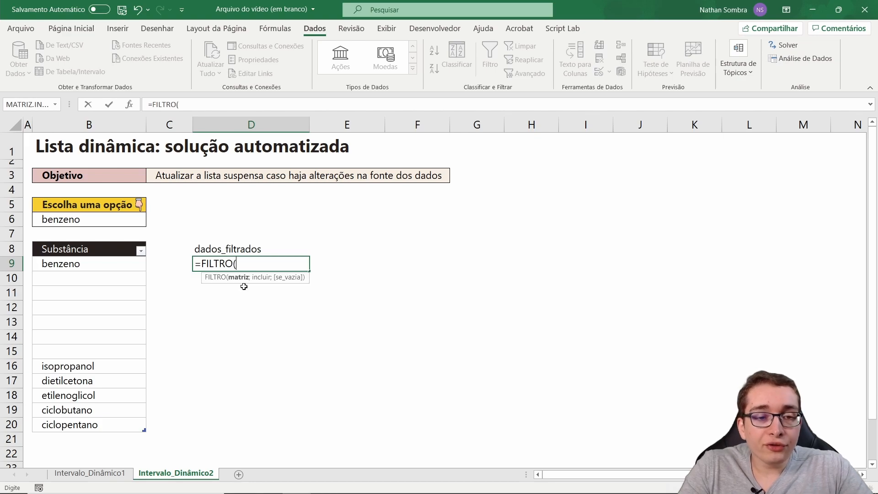
left_click_drag(99, 263, 106, 423)
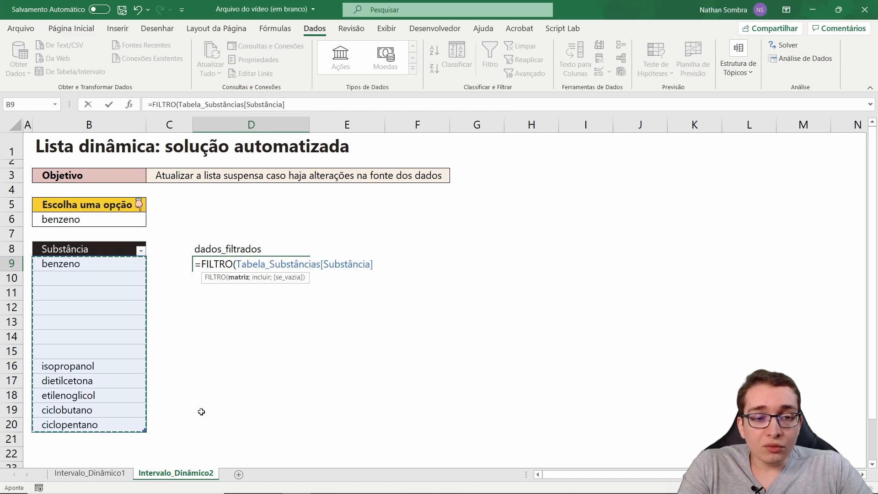
type(";")
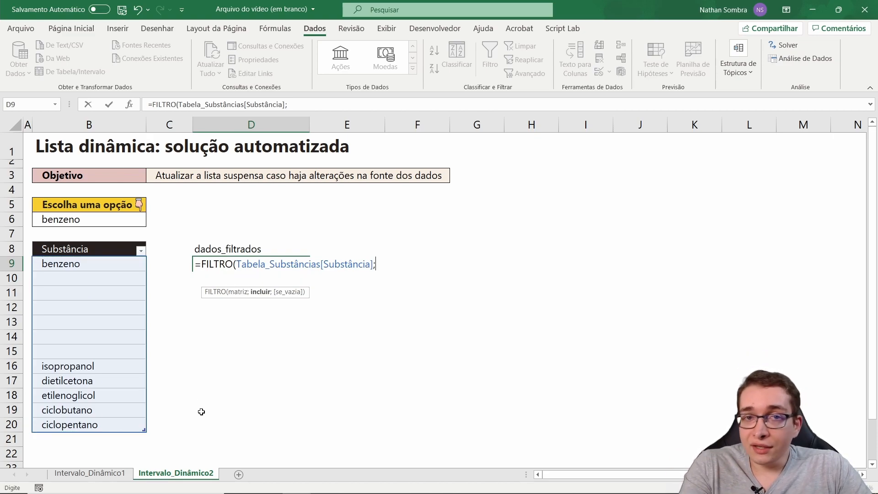
left_click(80, 264)
left_click_drag(80, 263, 88, 423)
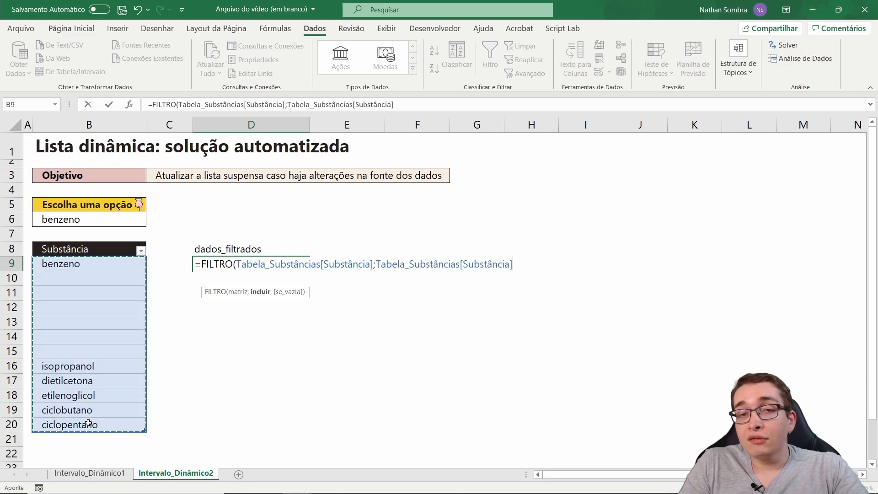
type("<>\"")
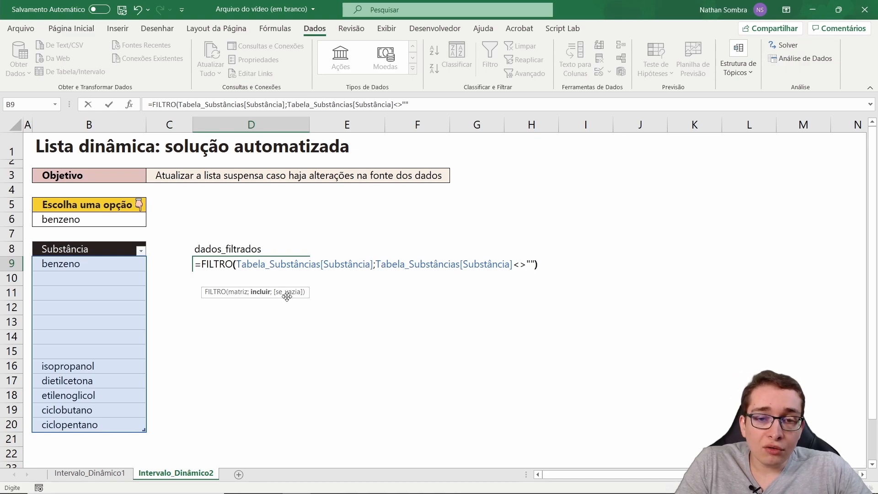
key("Return")
left_click(271, 261)
left_click_drag(271, 261, 276, 335)
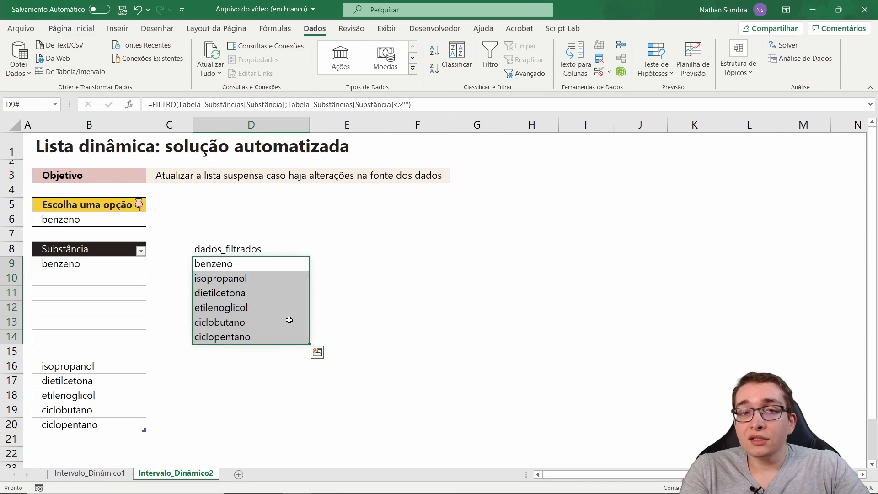
Step: Enter 2-propanol in the blank cell B10 of the Substância table
left_click(109, 277)
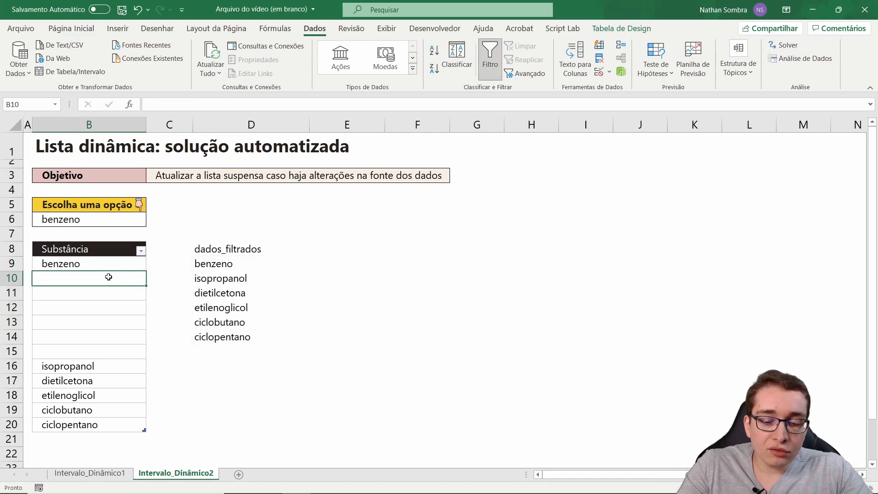
type("2-PROPA")
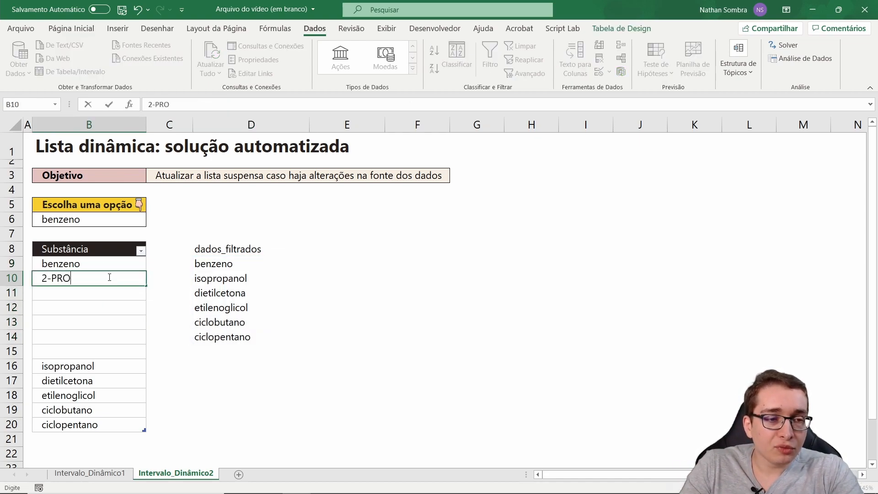
key("BackSpace")
key("BackSpace")
key("BackSpace")
key("BackSpace")
key("BackSpace")
type("propanol")
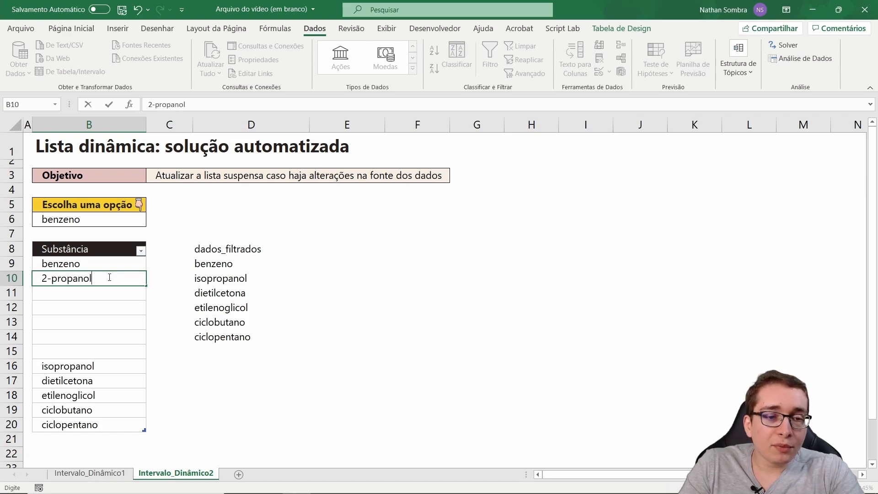
key("Return")
Step: Compare the filtered list under dados_filtrados with the entries of the Substância table
left_click_drag(231, 267, 240, 348)
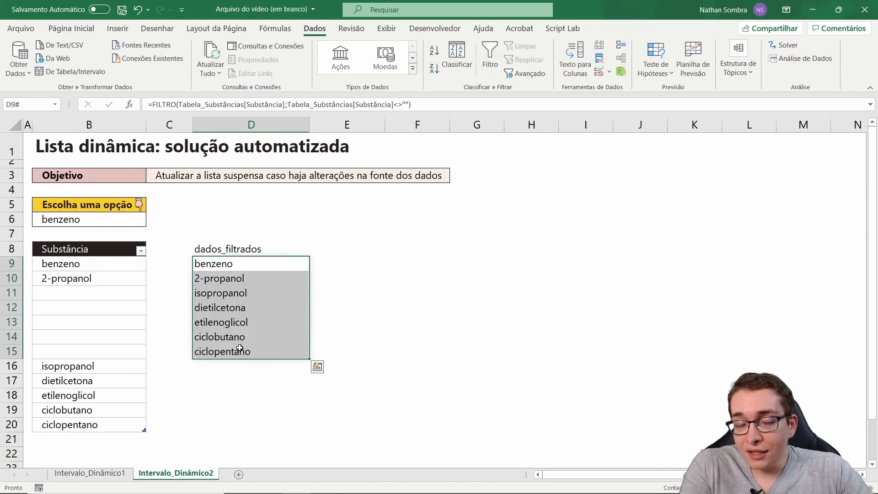
left_click(91, 221)
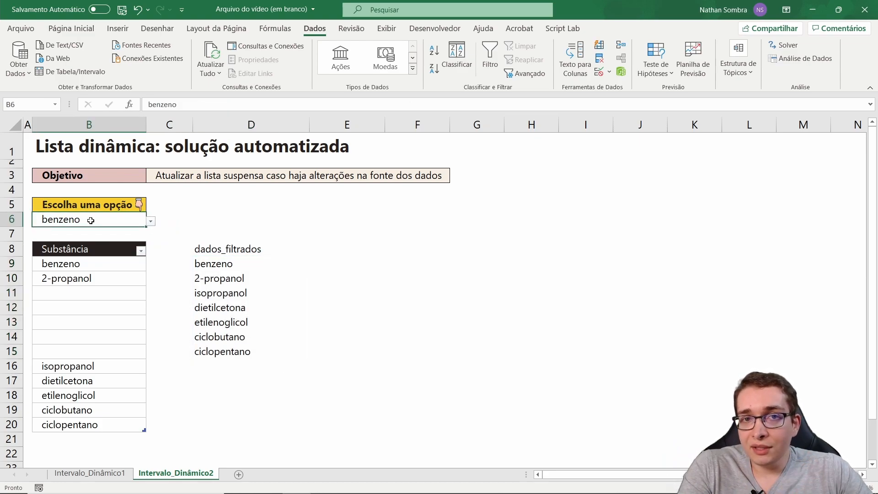
left_click_drag(117, 262, 109, 408)
left_click_drag(224, 252, 241, 351)
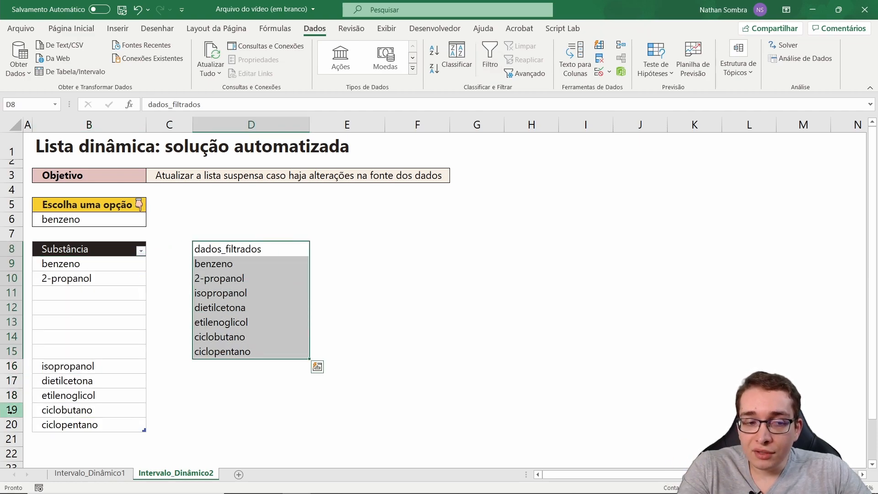
Step: Set the data validation list source of B6 to =$D$9# and check the cell's drop-down options
left_click(106, 218)
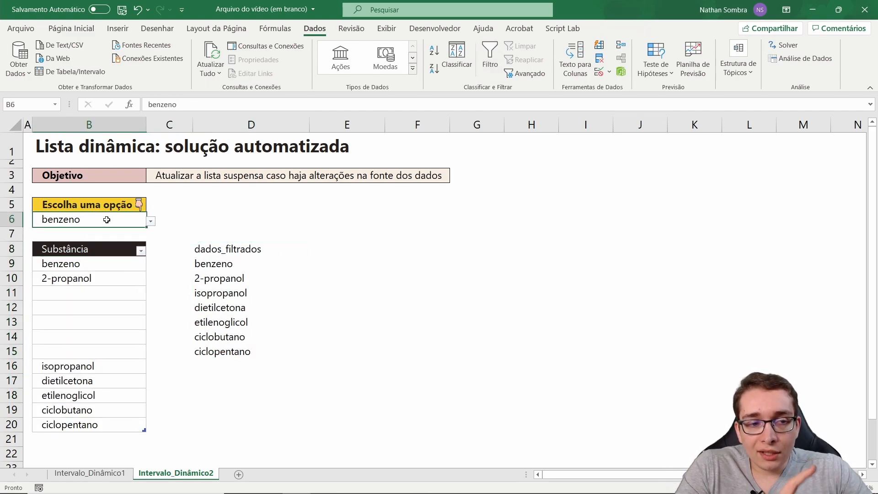
left_click(598, 72)
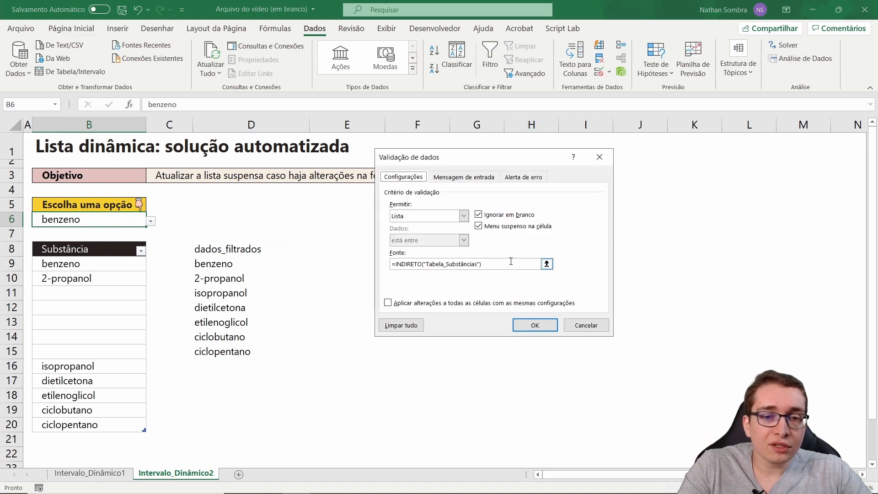
left_click(450, 264)
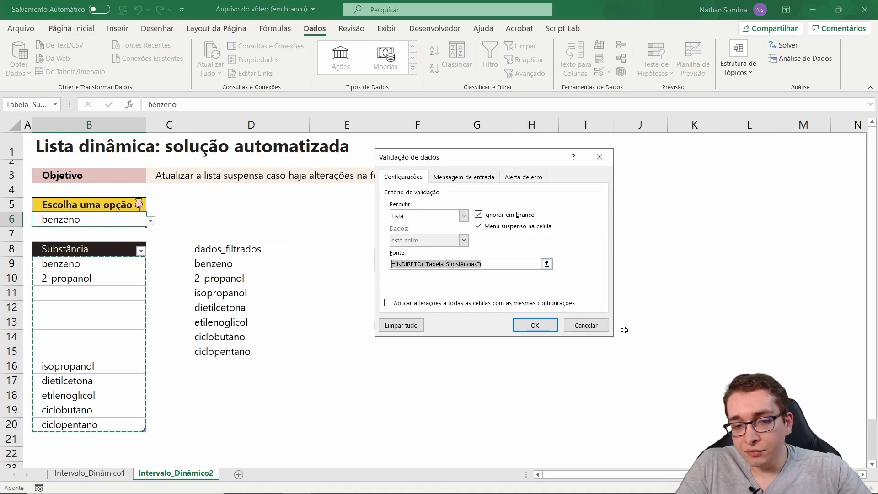
type("=")
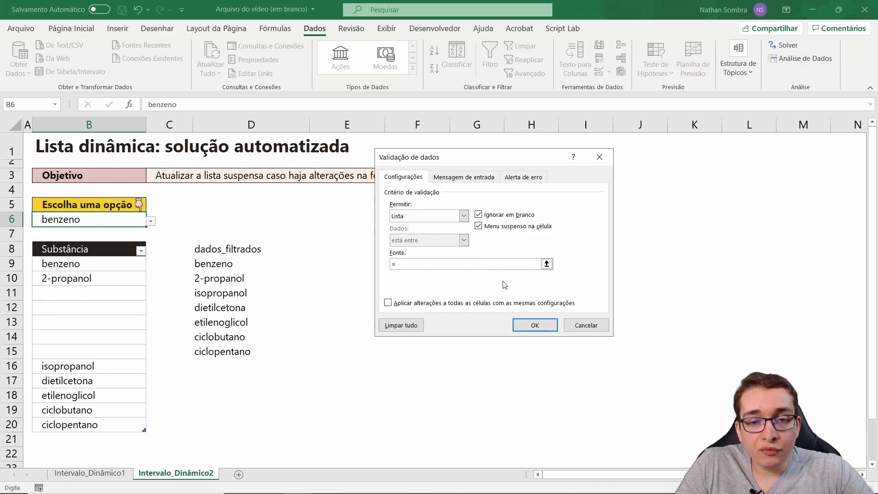
left_click(546, 264)
left_click(246, 261)
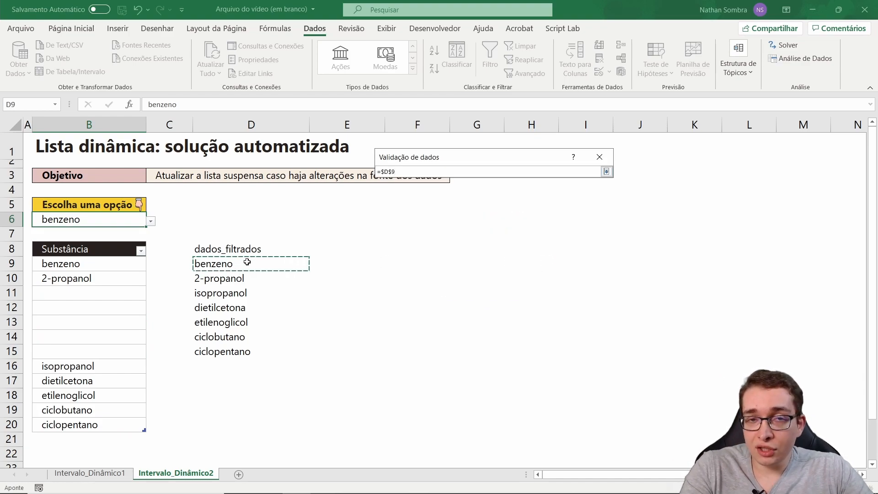
type("#")
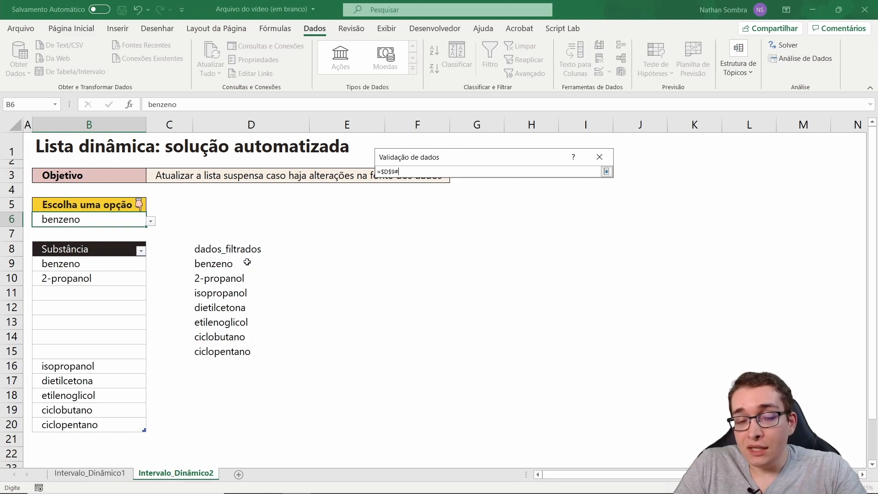
key("Return")
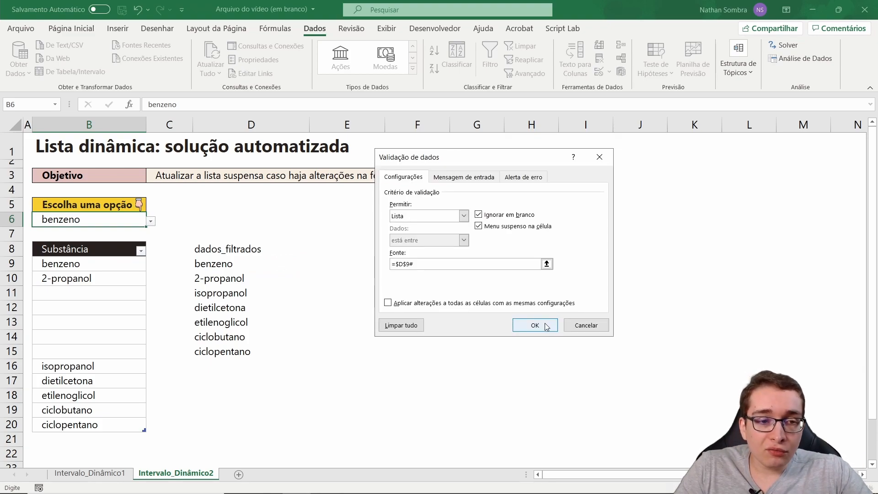
key("Return")
left_click(152, 223)
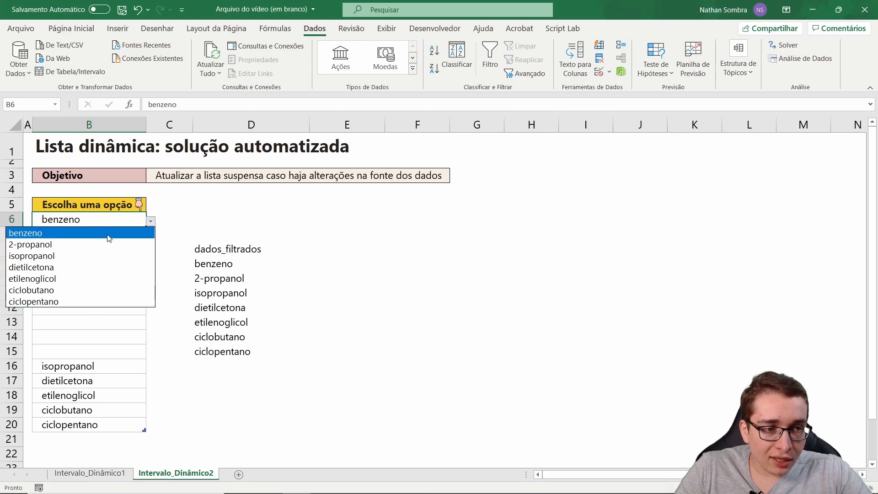
key("Escape")
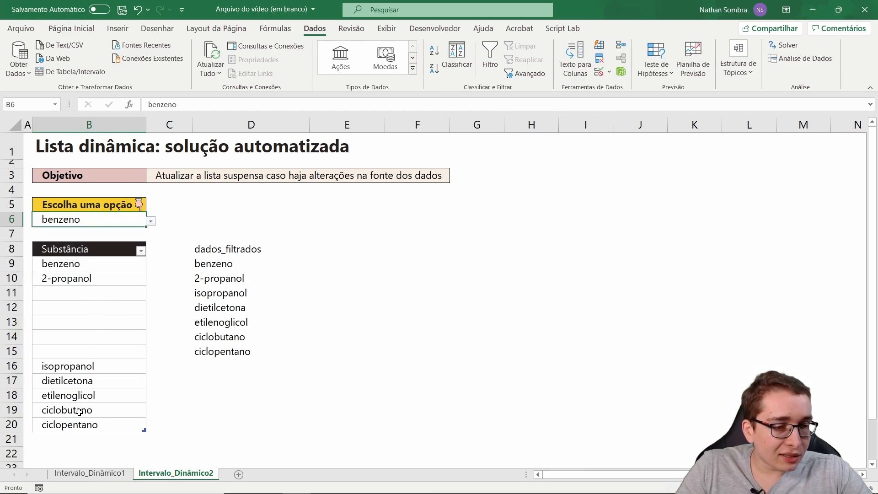
Step: Clear the last two substances in B19:B20, then check the filtered list and B6's drop-down options
left_click_drag(79, 411, 82, 425)
key("Delete")
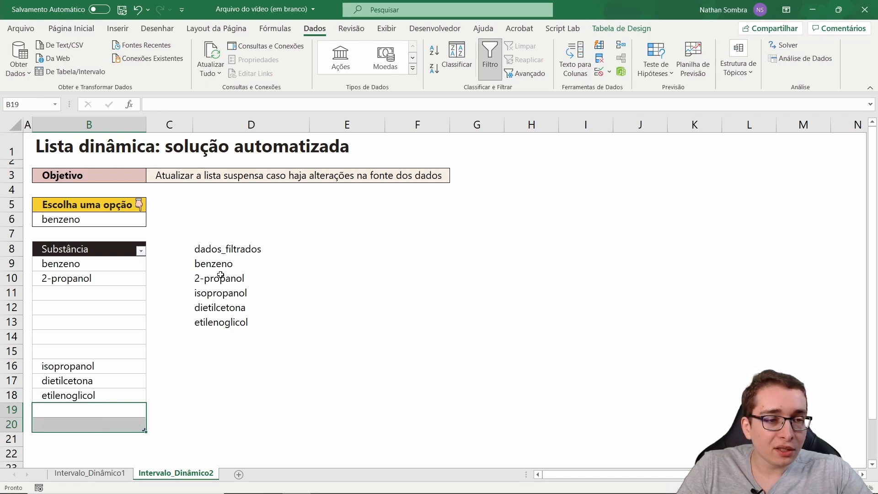
left_click(236, 263)
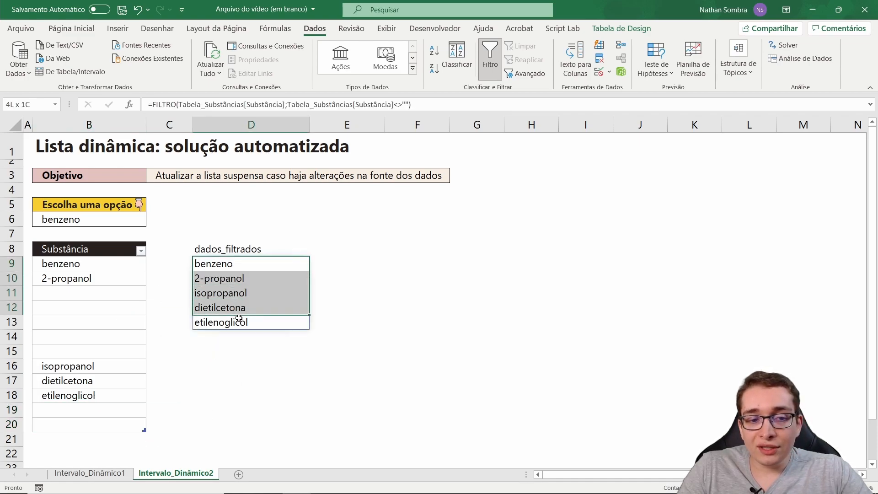
left_click(113, 224)
left_click(150, 221)
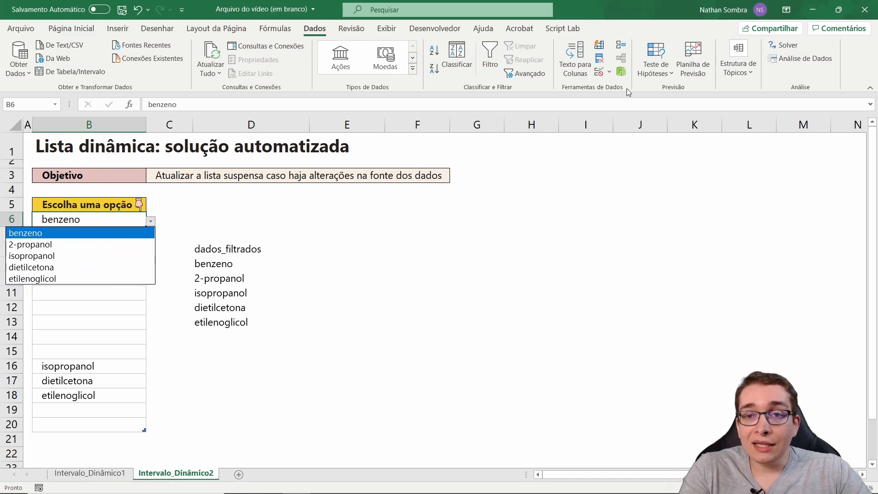
Step: Review the spill-range source in B6's data validation settings and check the cell's drop-down list again
left_click(599, 68)
left_click(412, 263)
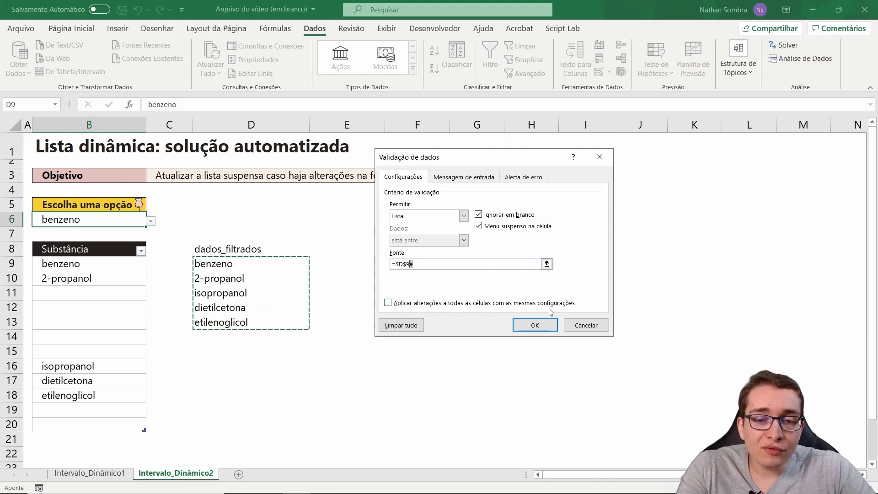
left_click(535, 325)
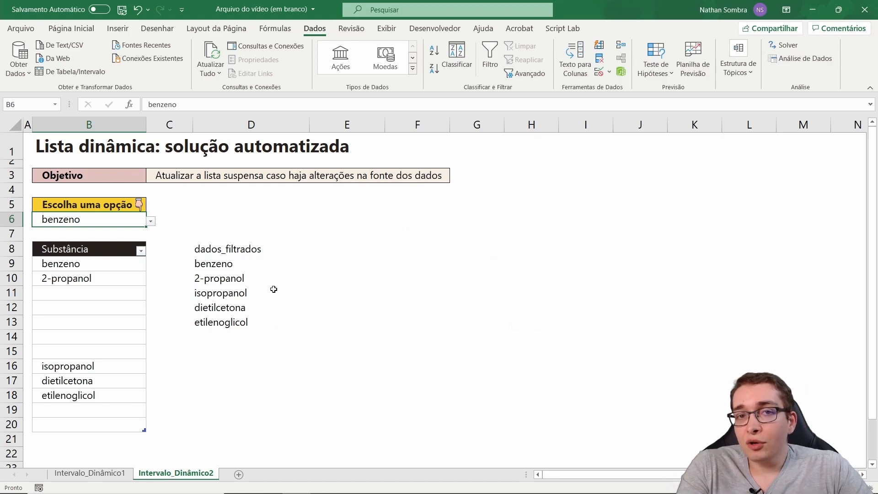
left_click(151, 222)
left_click(152, 223)
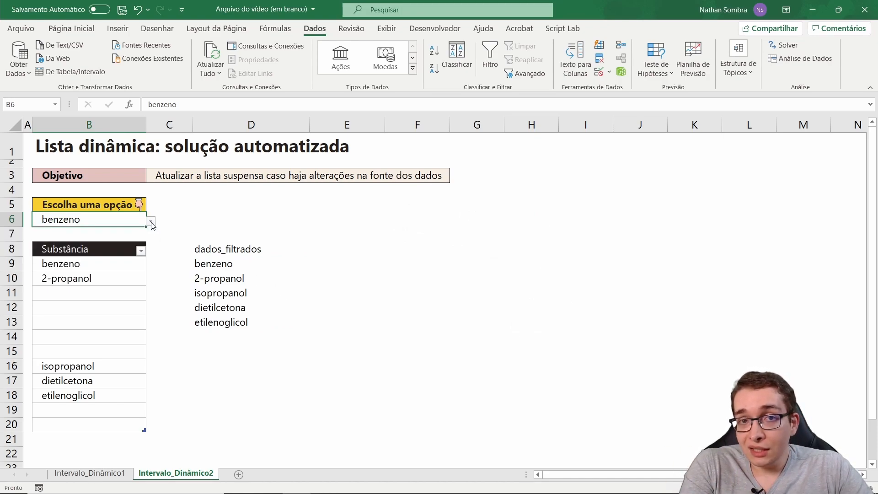